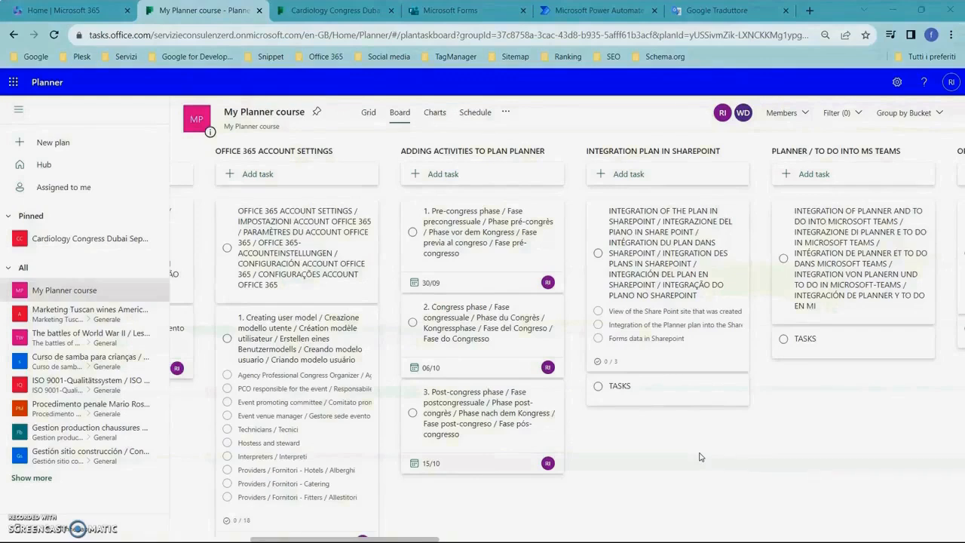
Review the notes and checklist of the task on integrating the plan in SharePoint, and close its details.
click(700, 457)
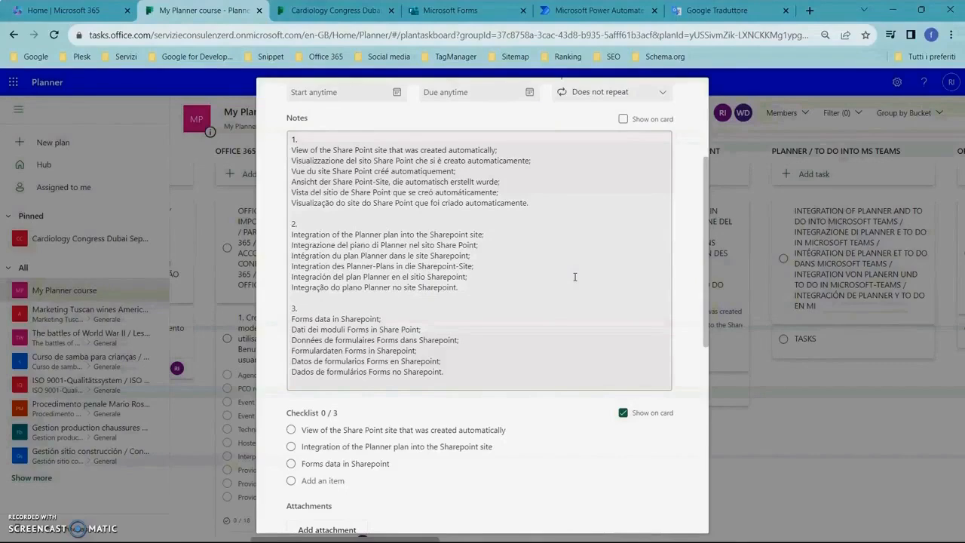
click(705, 459)
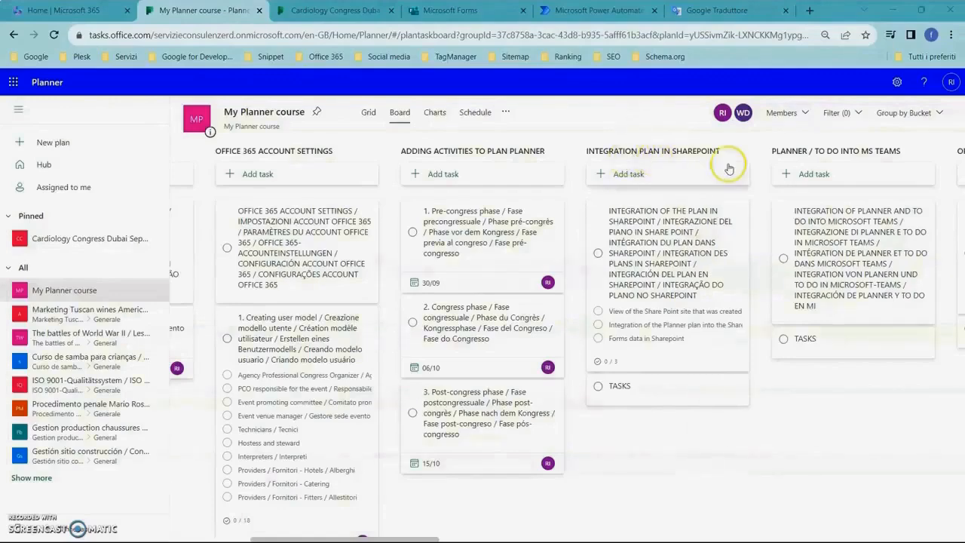
click(683, 264)
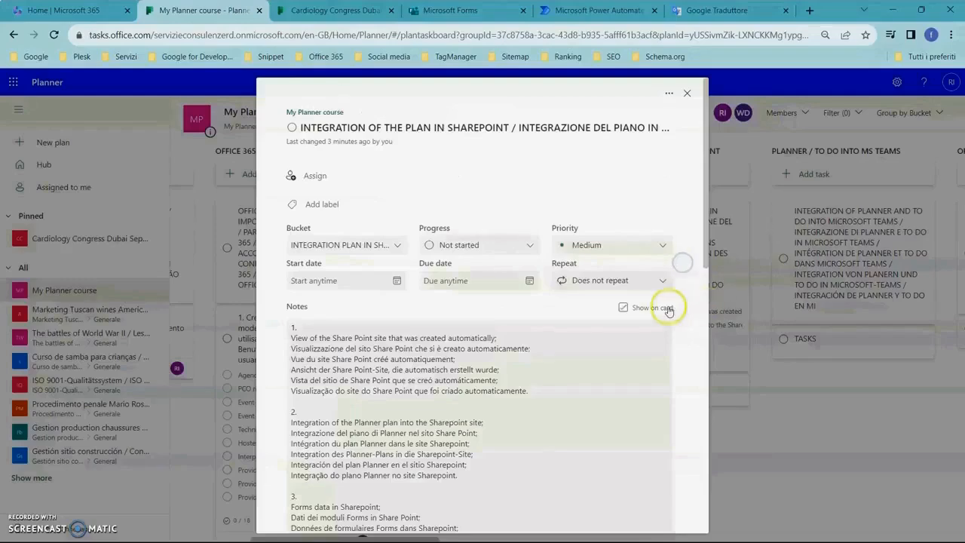
scroll(653, 309, down, 2)
scroll(652, 309, down, 1)
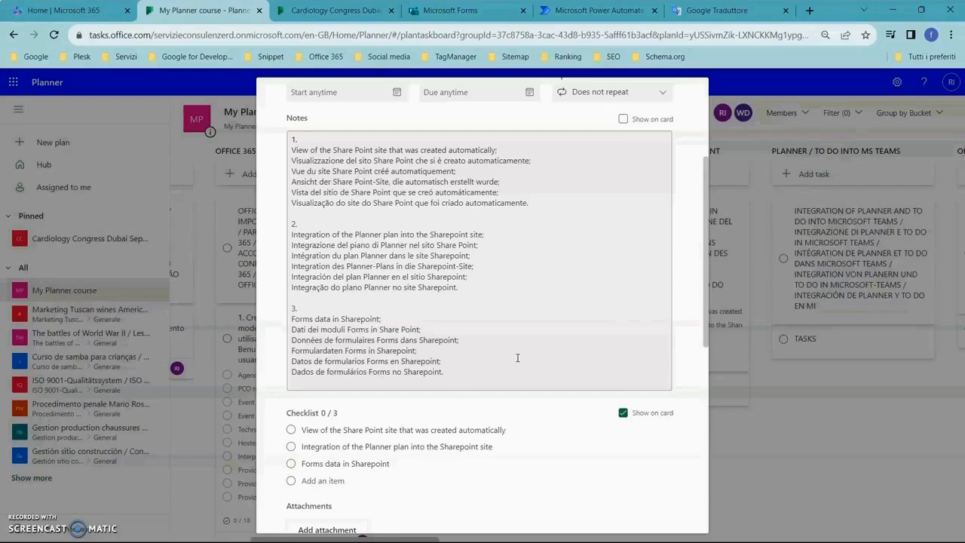
scroll(517, 357, up, 5)
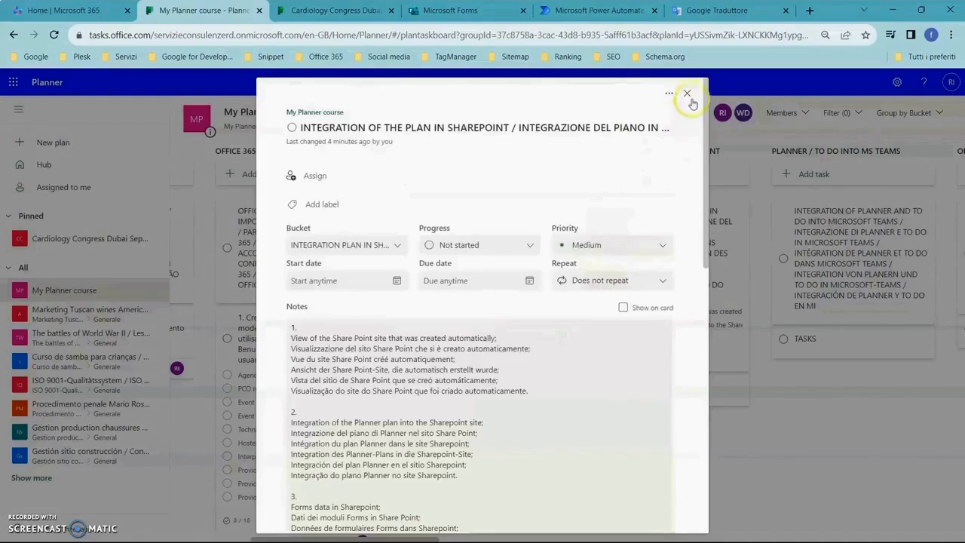
click(686, 98)
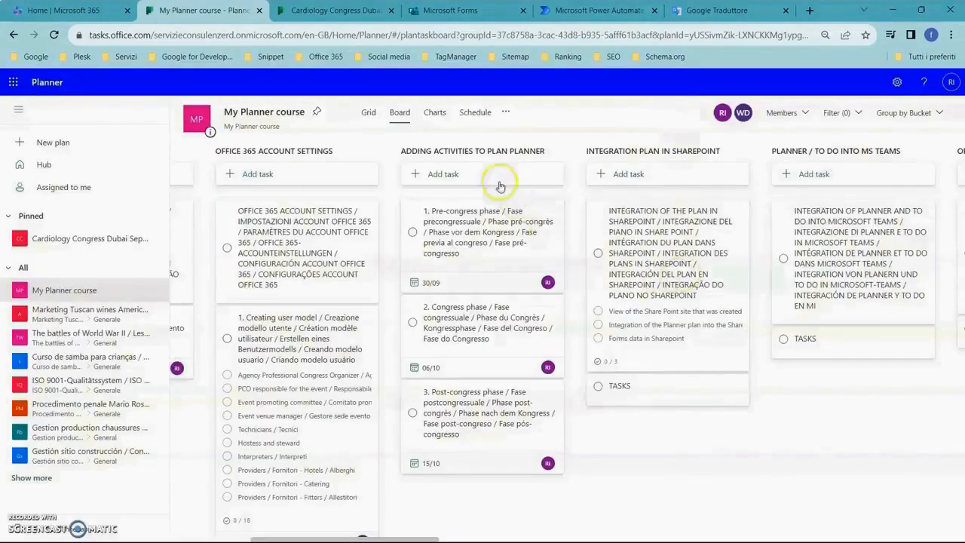
Open the SharePoint site belonging to the Cardiology Congress Dubai September 2025 plan.
click(344, 10)
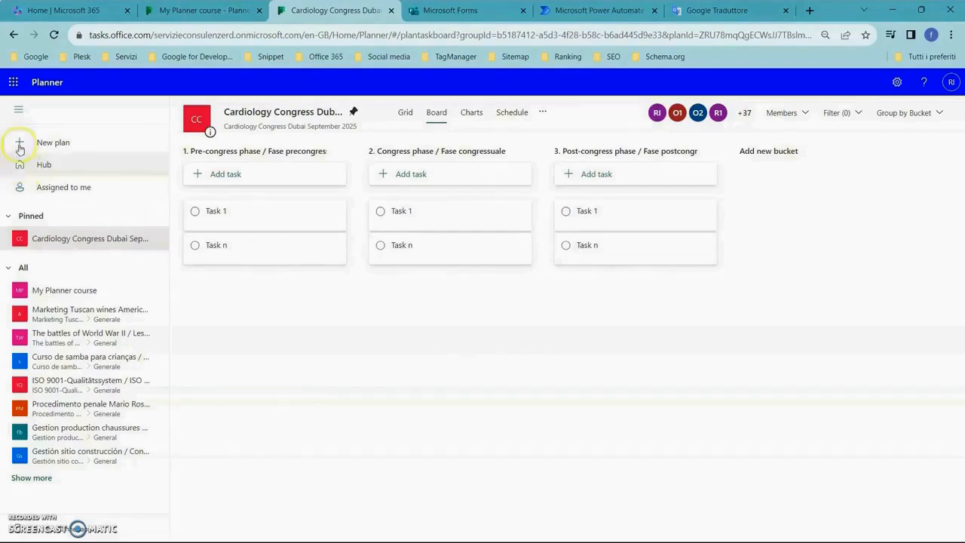
click(15, 85)
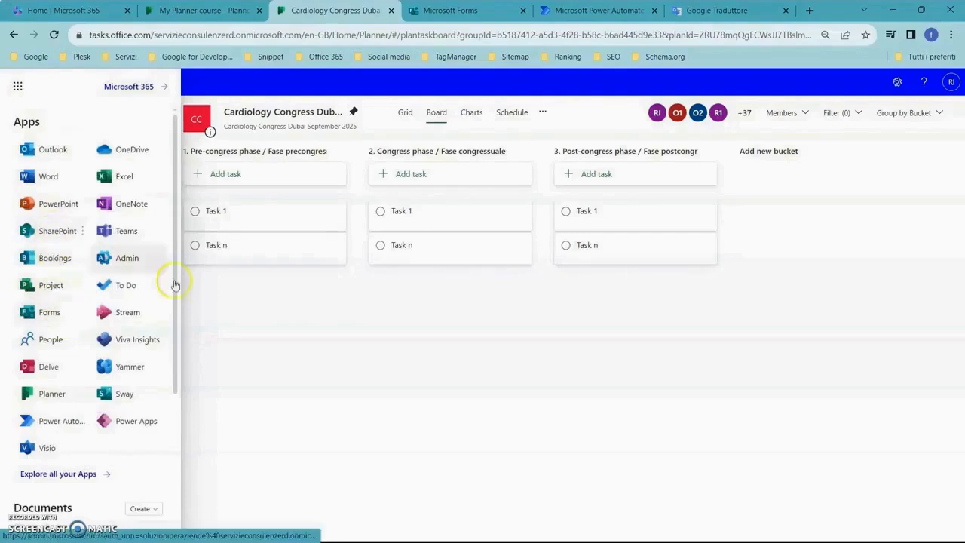
click(309, 321)
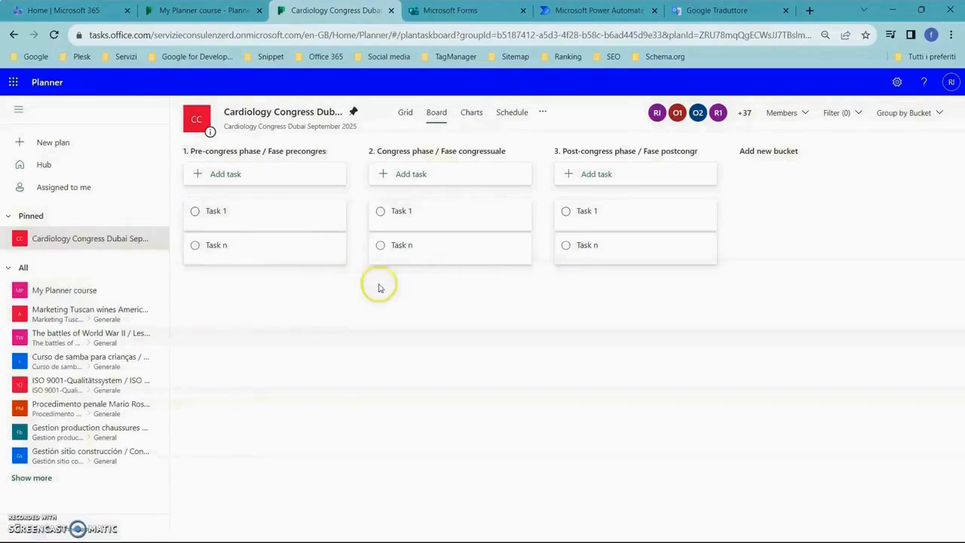
click(544, 114)
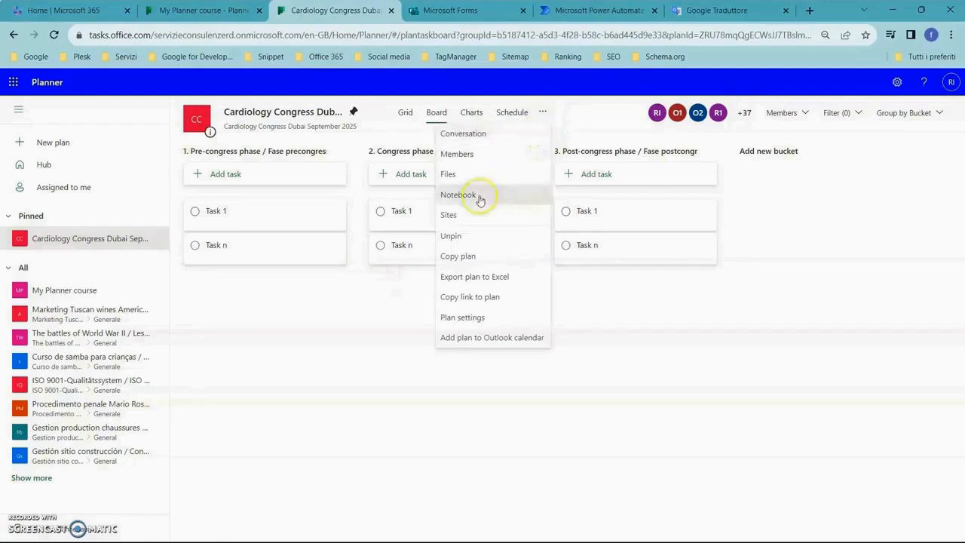
click(449, 215)
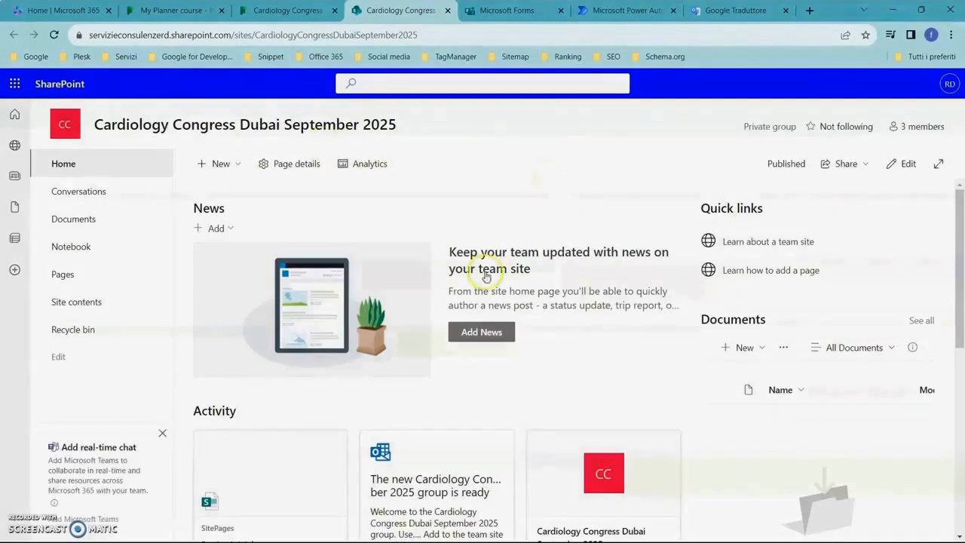
click(72, 249)
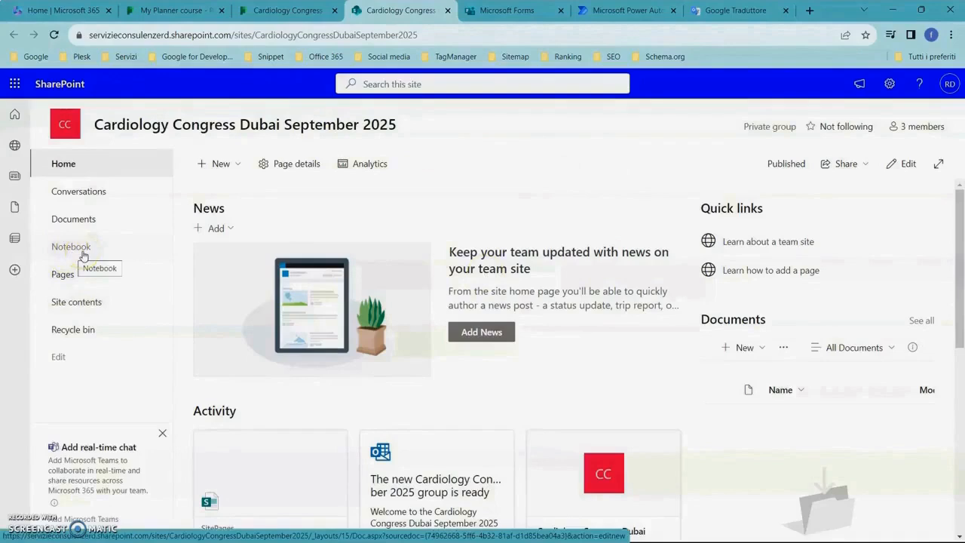
click(83, 224)
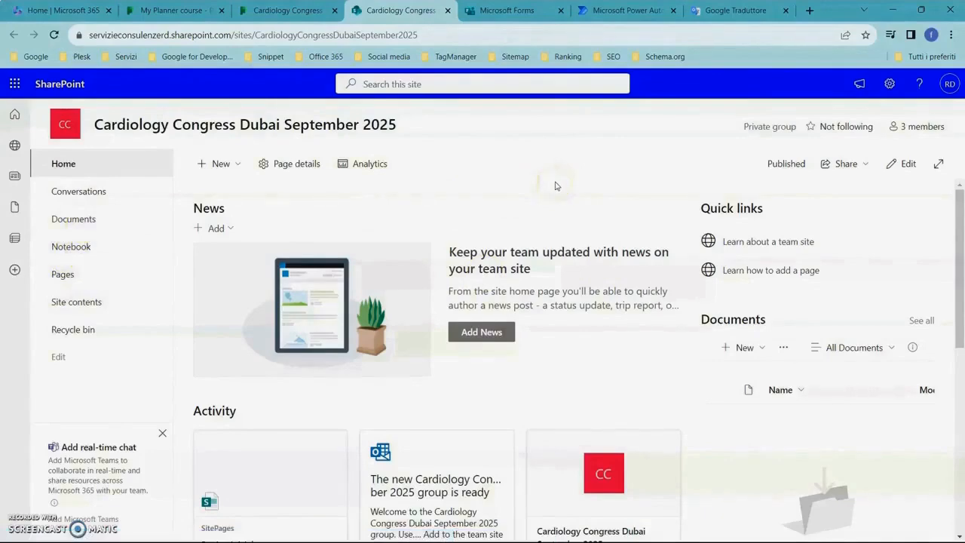
click(235, 165)
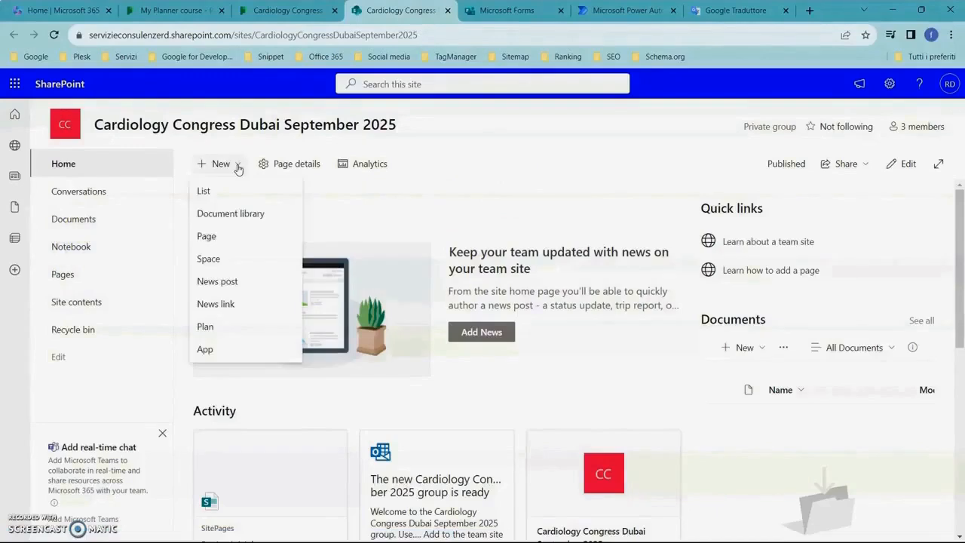
click(565, 133)
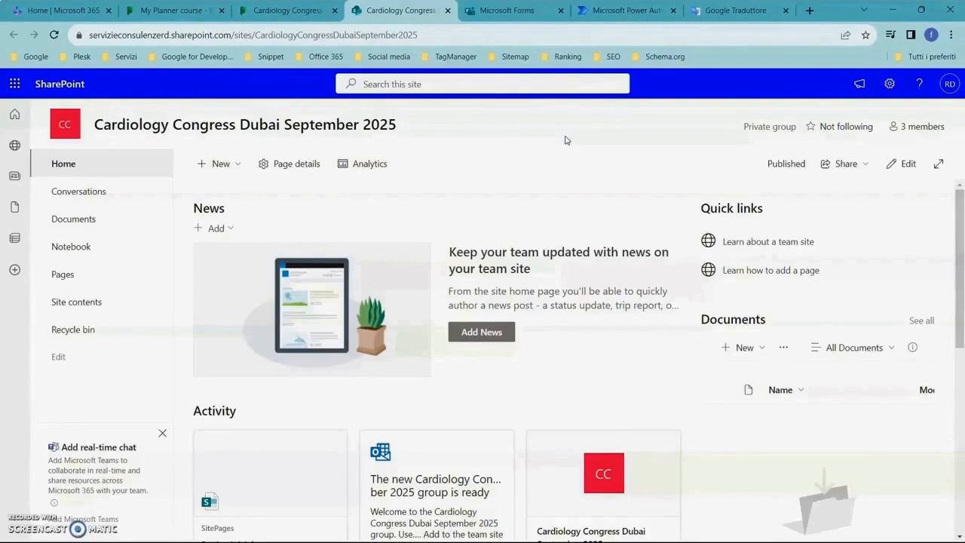
click(566, 173)
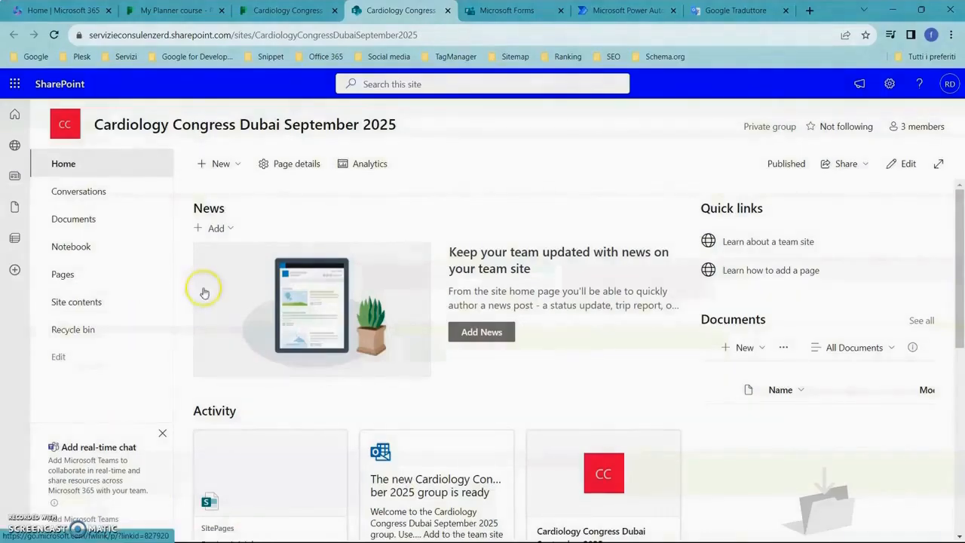
Add the existing Cardiology Congress Dubai September 2025 plan to the site, shown in the site navigation.
click(237, 165)
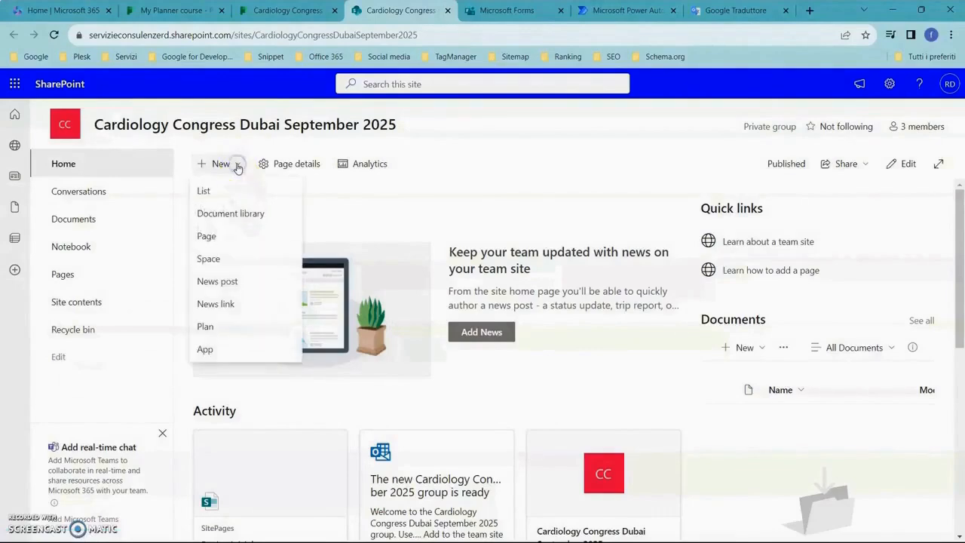
click(206, 326)
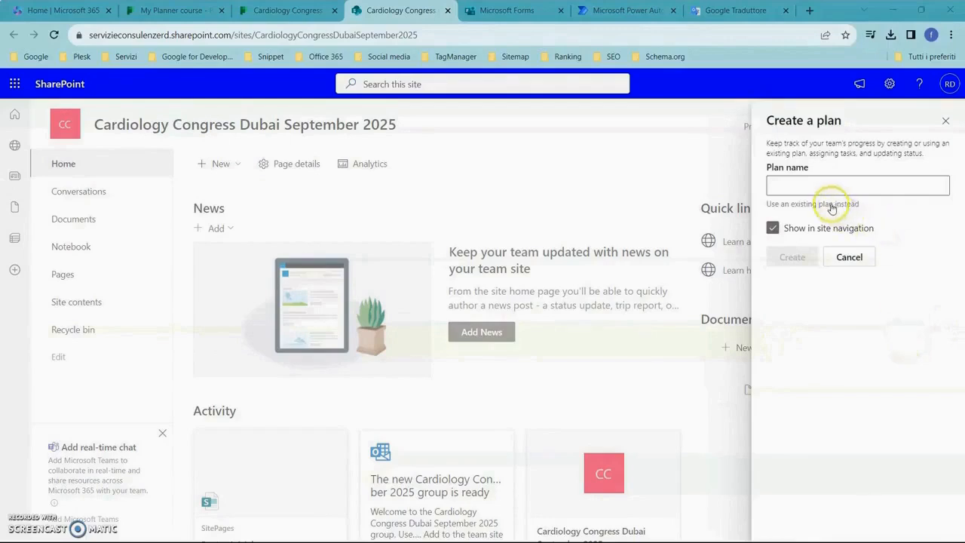
click(814, 205)
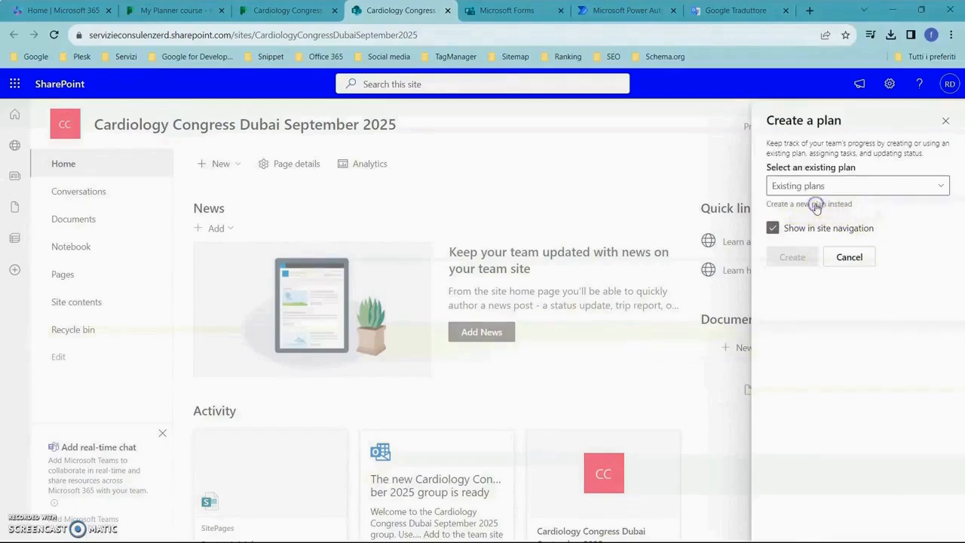
click(943, 187)
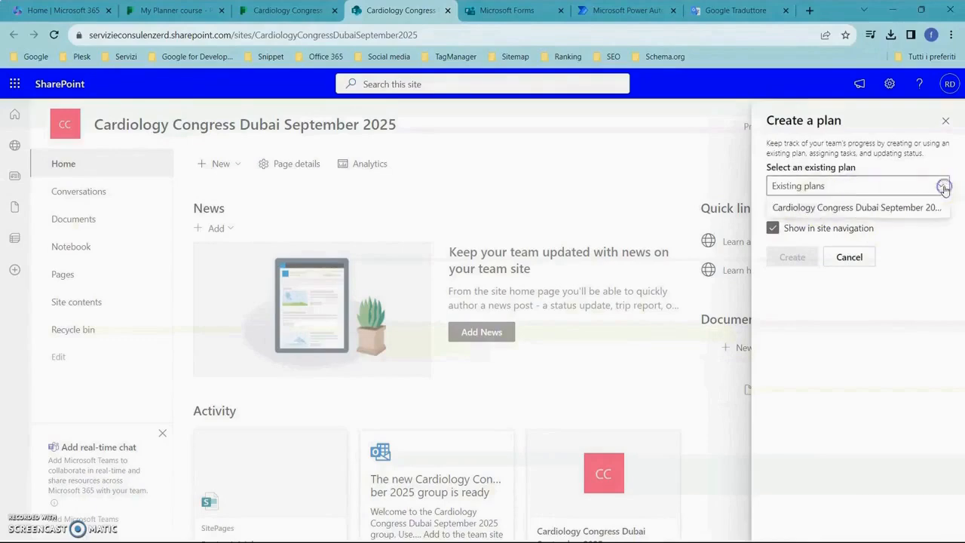
click(909, 209)
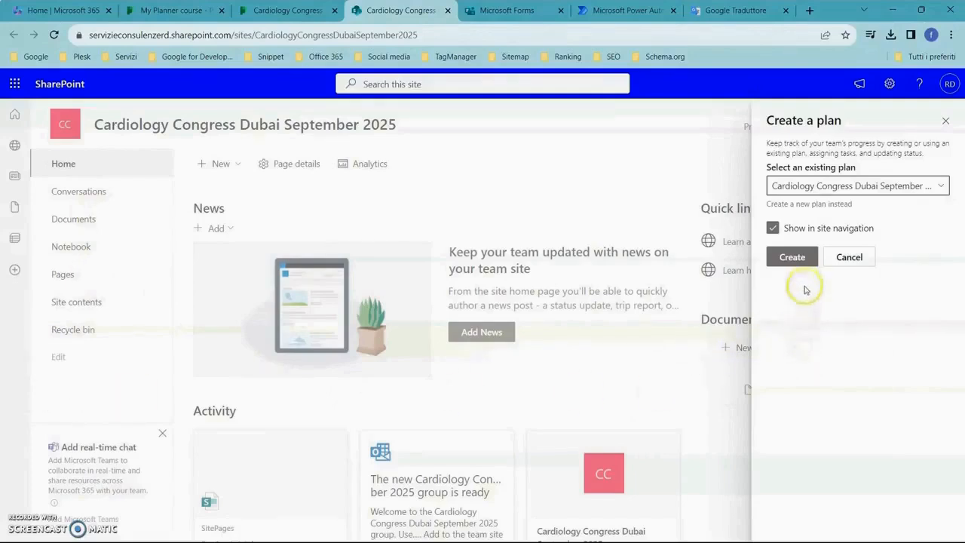
click(793, 259)
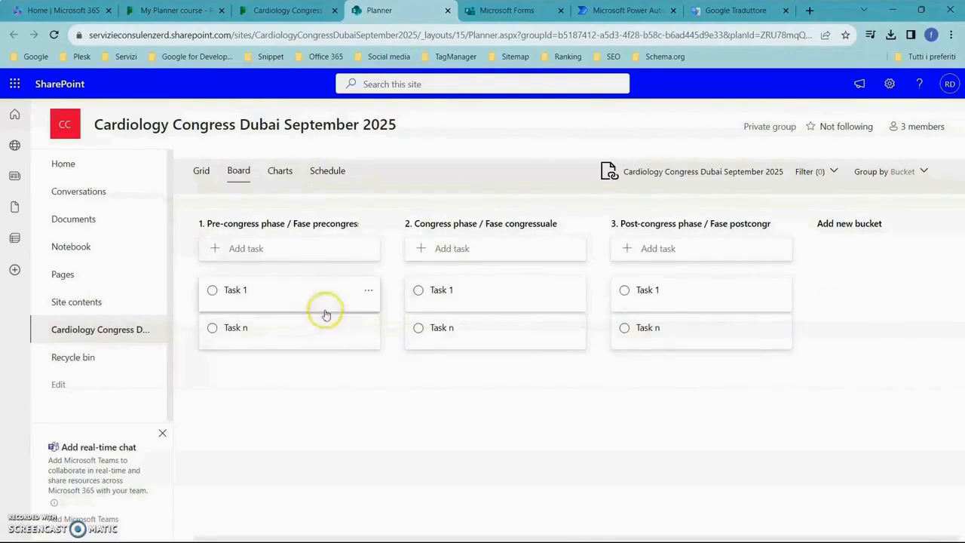
Hide the Microsoft Teams banner for this browser session.
click(385, 426)
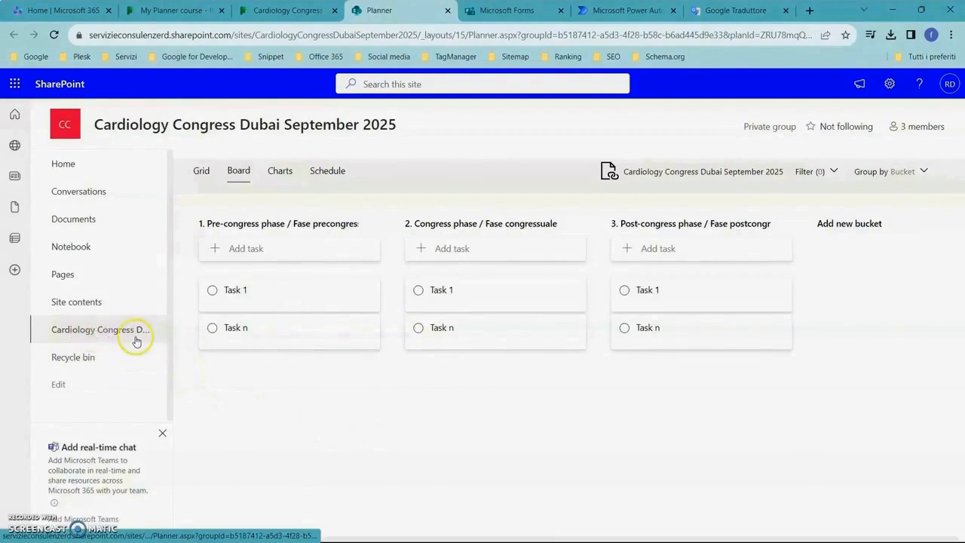
click(161, 433)
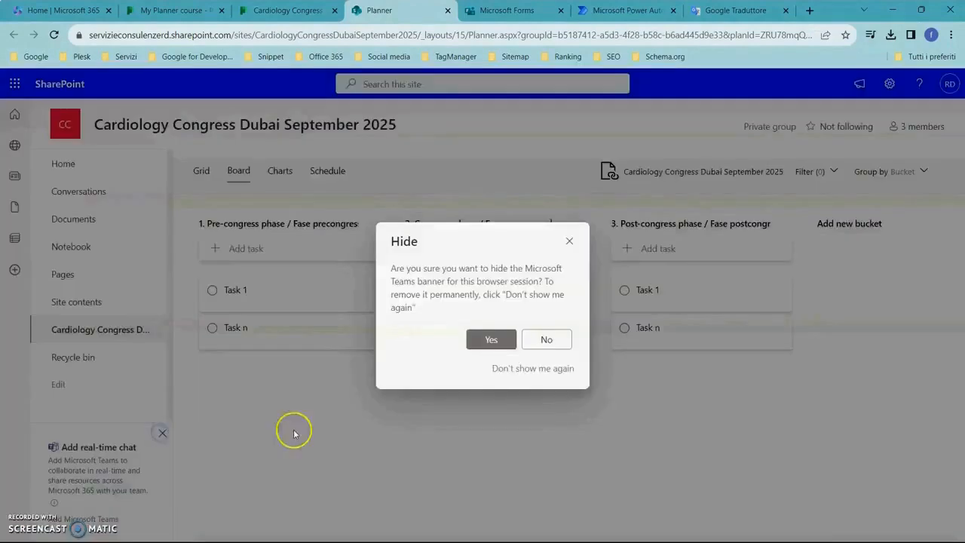
click(491, 339)
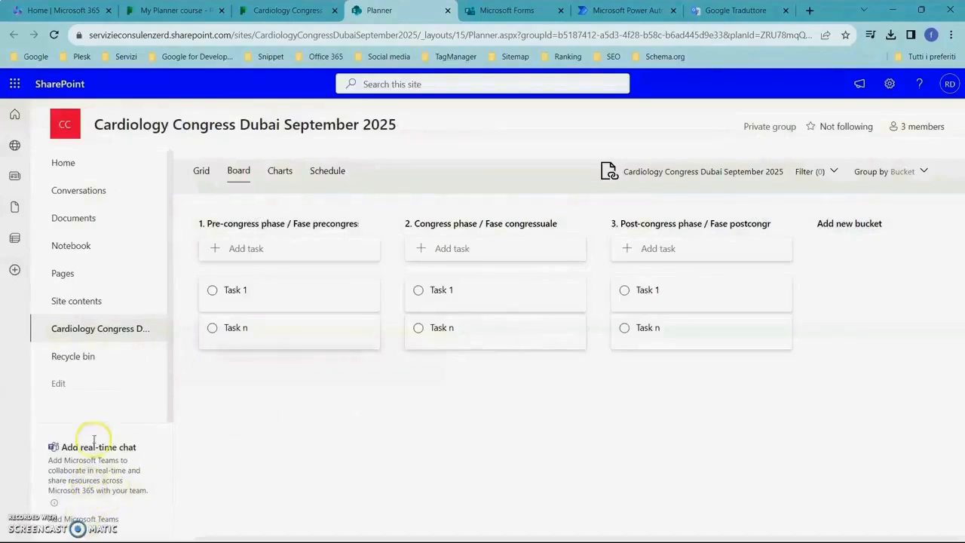
Rename the plan's link in the site navigation to "Planner" and save the navigation.
click(60, 386)
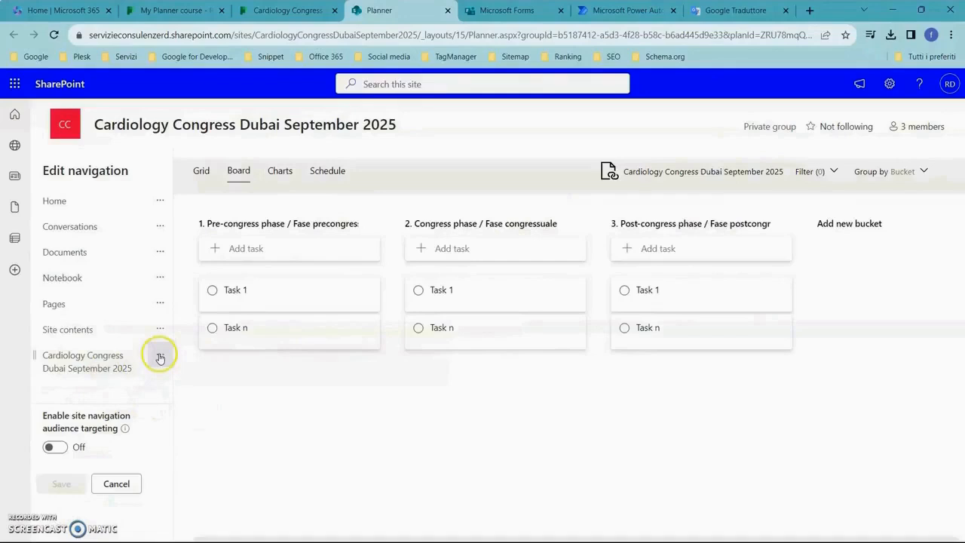
click(131, 364)
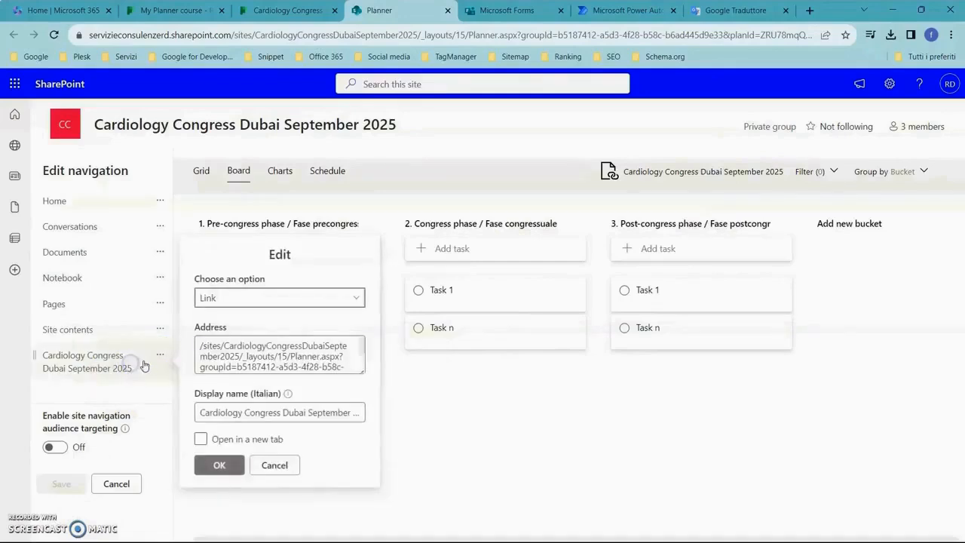
double_click(286, 411)
key(ctrl+a)
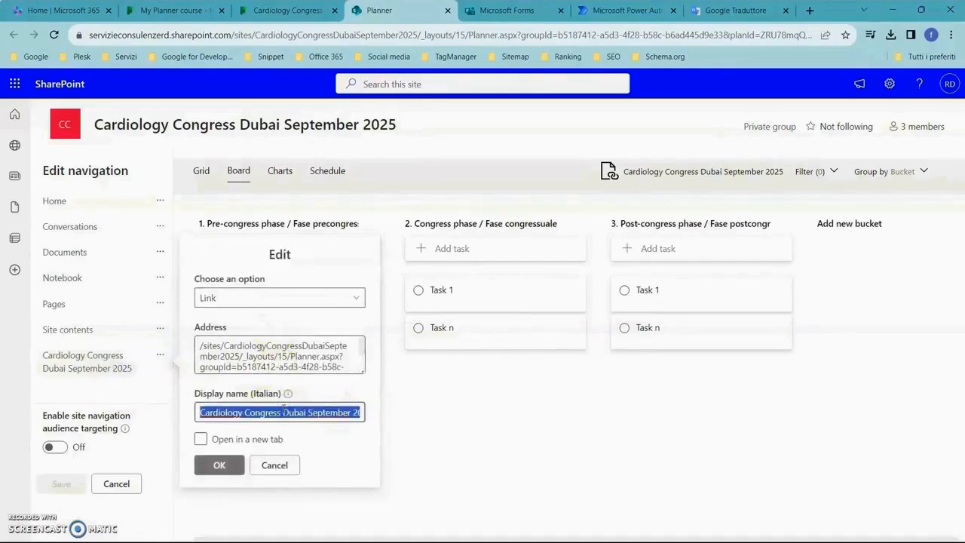
text(Planner)
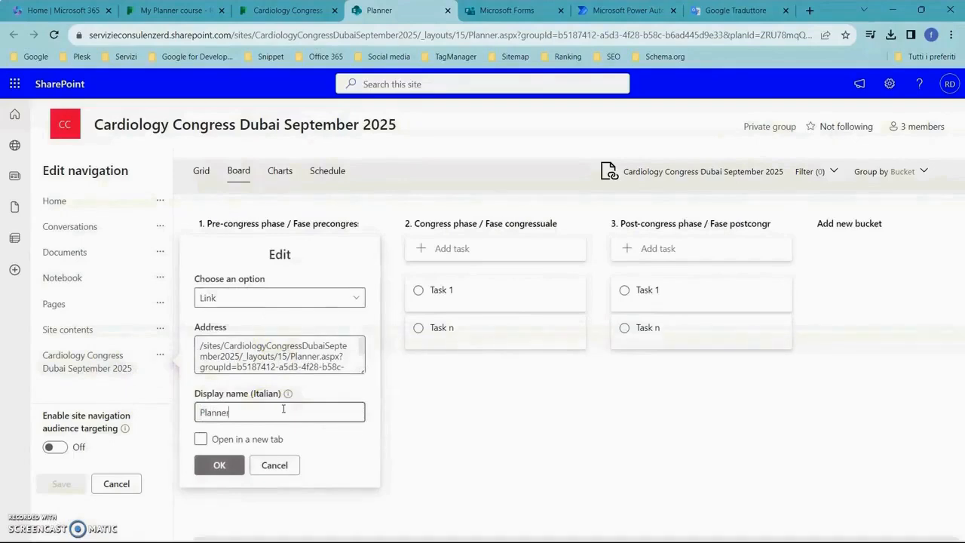
click(222, 467)
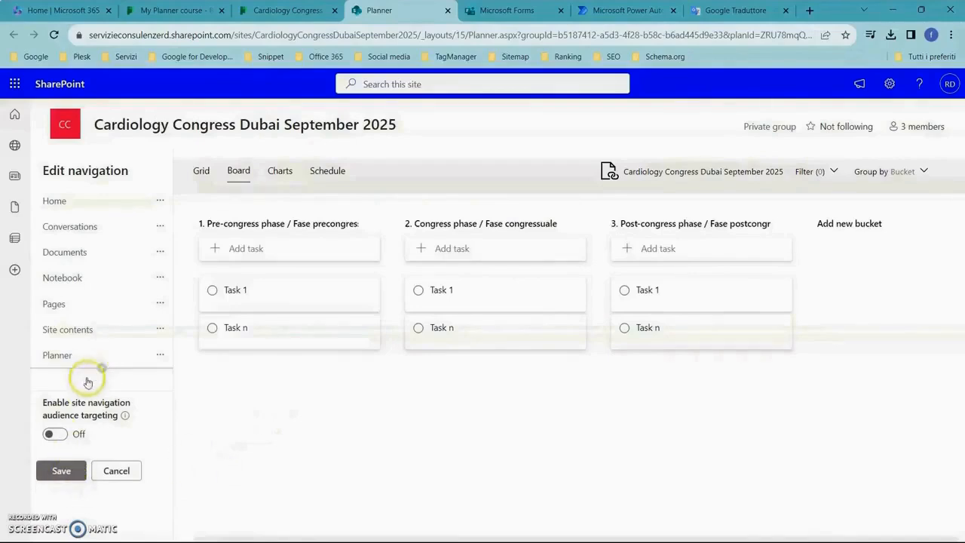
click(57, 470)
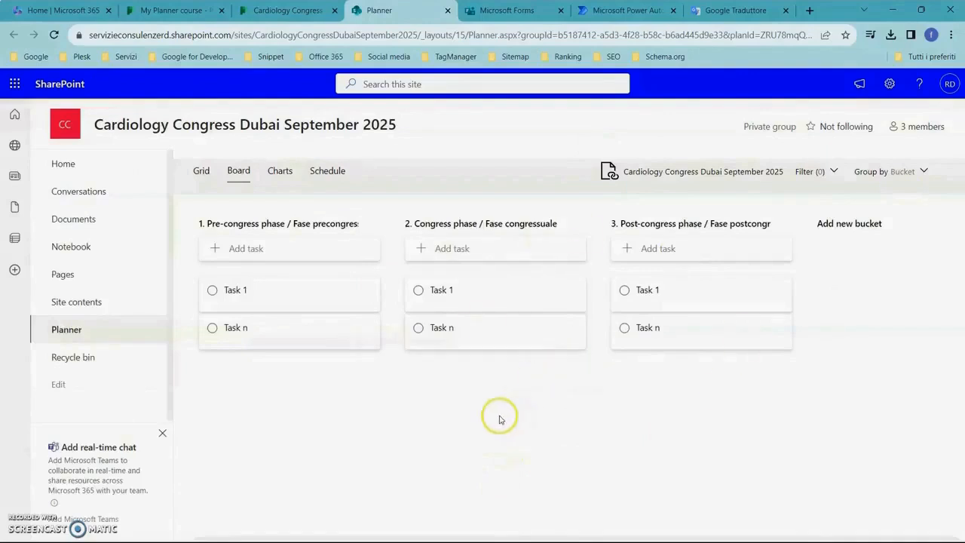
View the site's Planner page and its conversations in Outlook, and return to the SharePoint site.
click(70, 330)
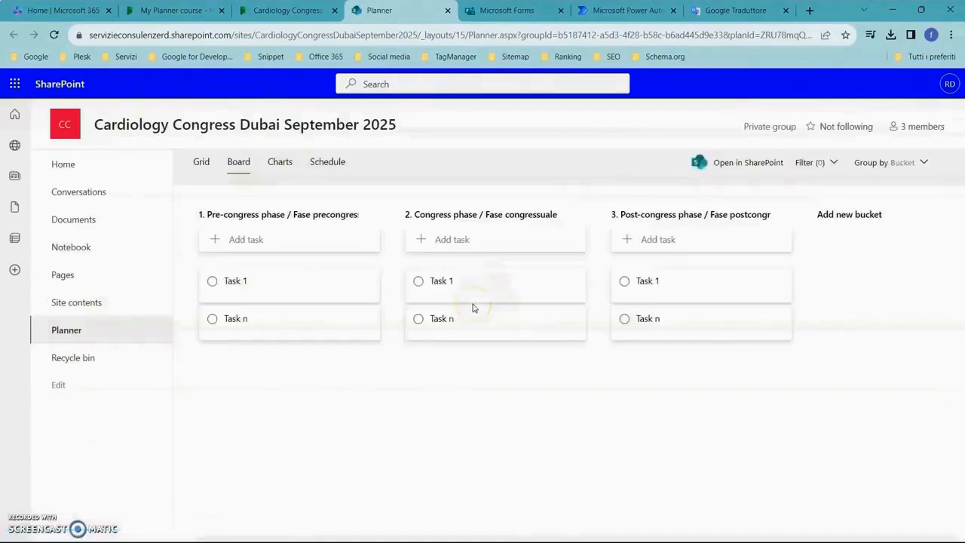
click(94, 194)
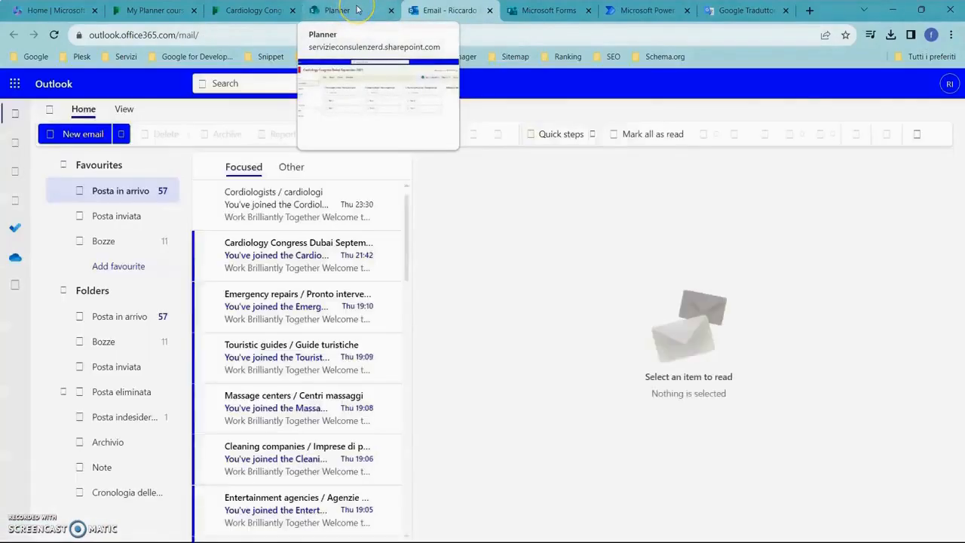
click(356, 10)
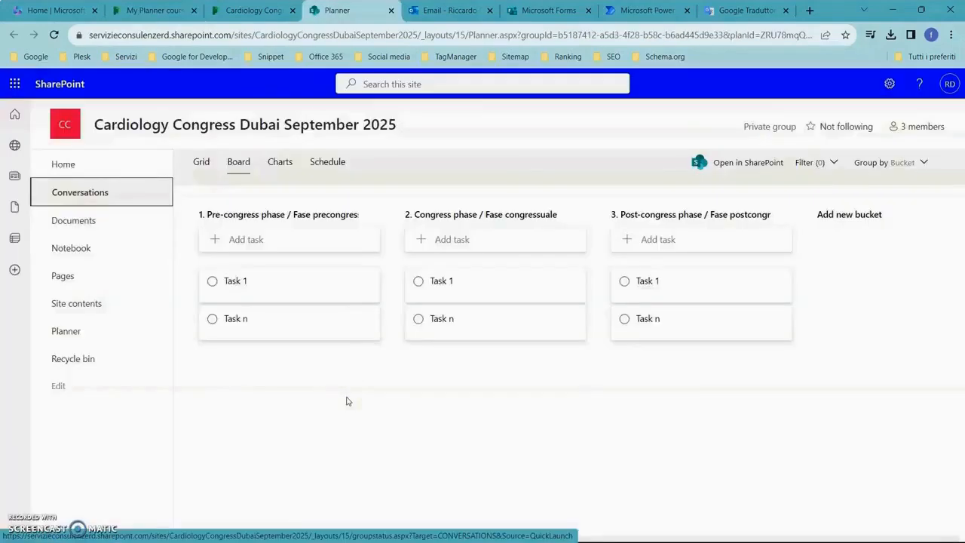
Review the notes and checklist of the SharePoint integration task in the My Planner course plan and close the task.
click(255, 11)
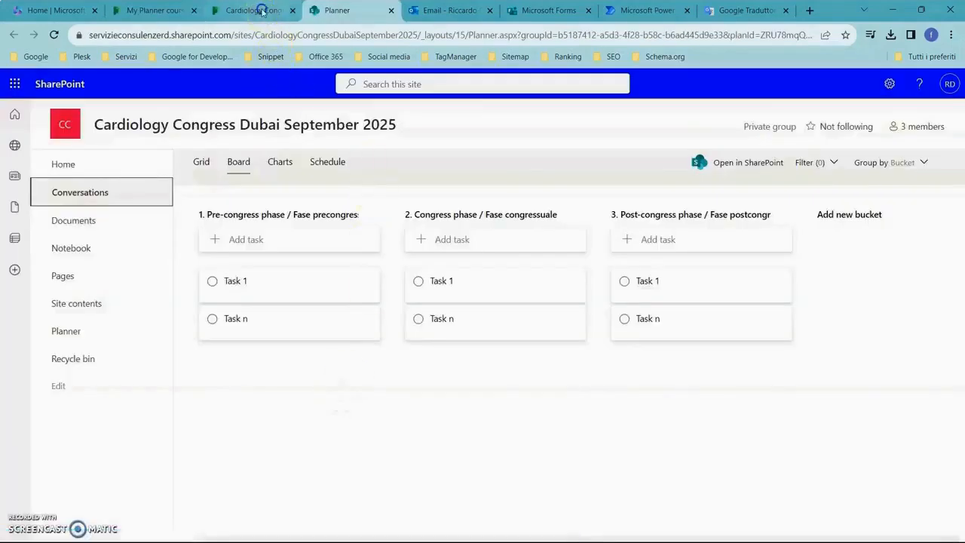
click(154, 10)
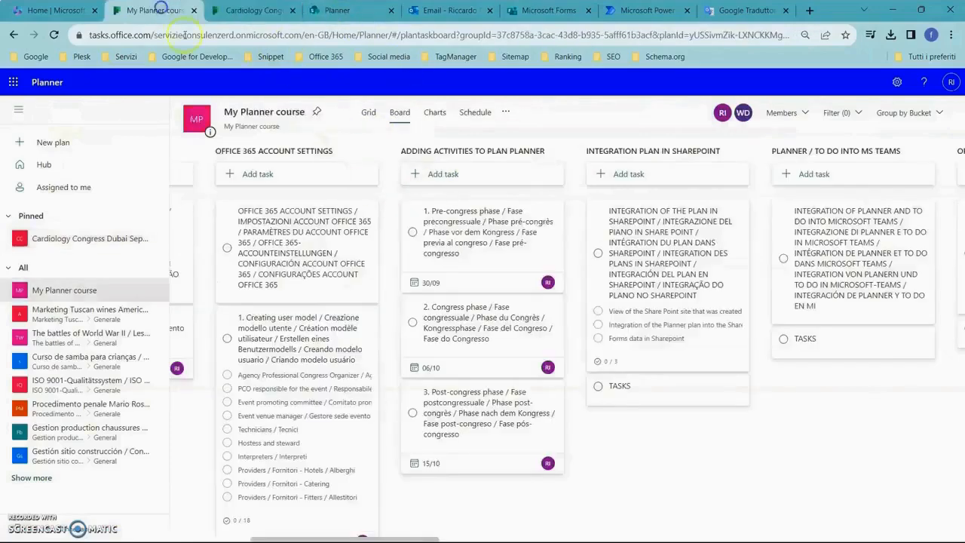
click(642, 275)
scroll(564, 334, down, 5)
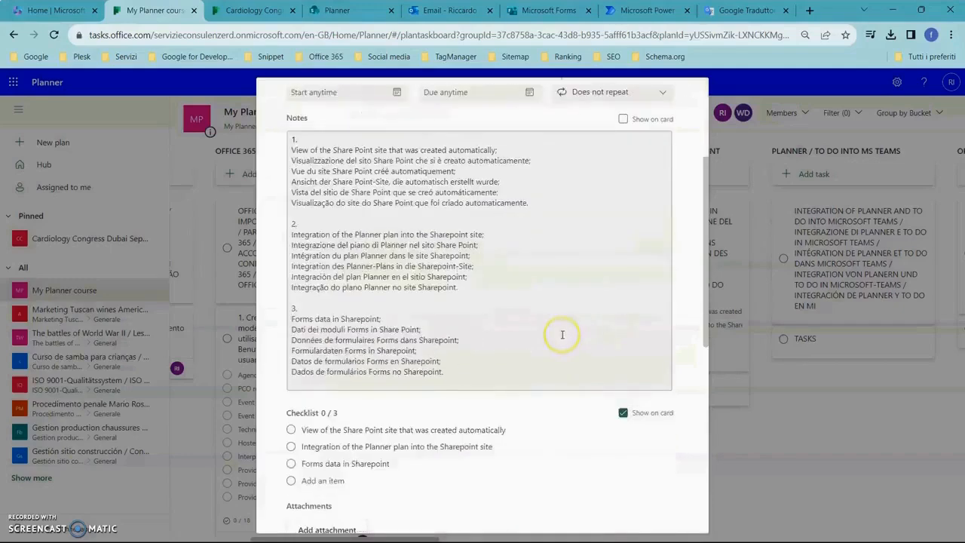
scroll(547, 305, up, 1)
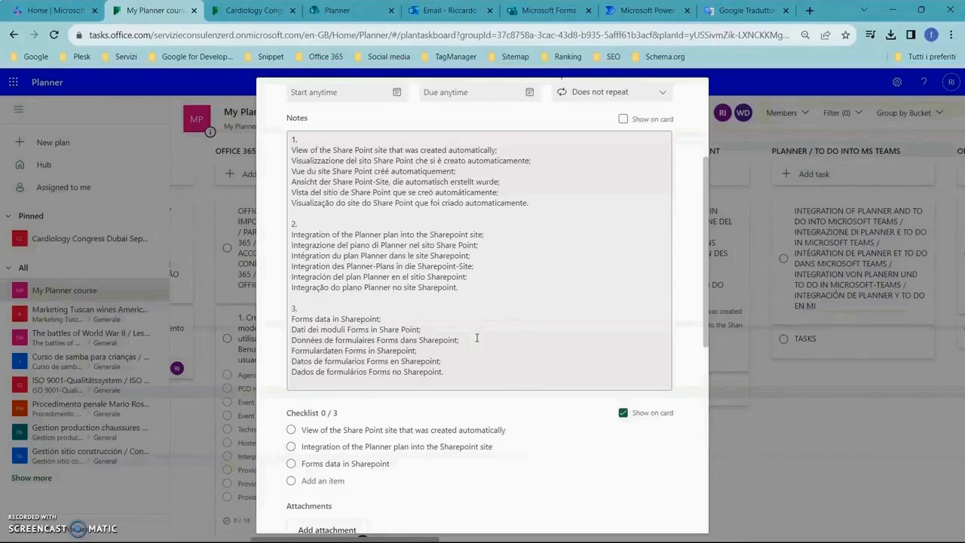
click(496, 316)
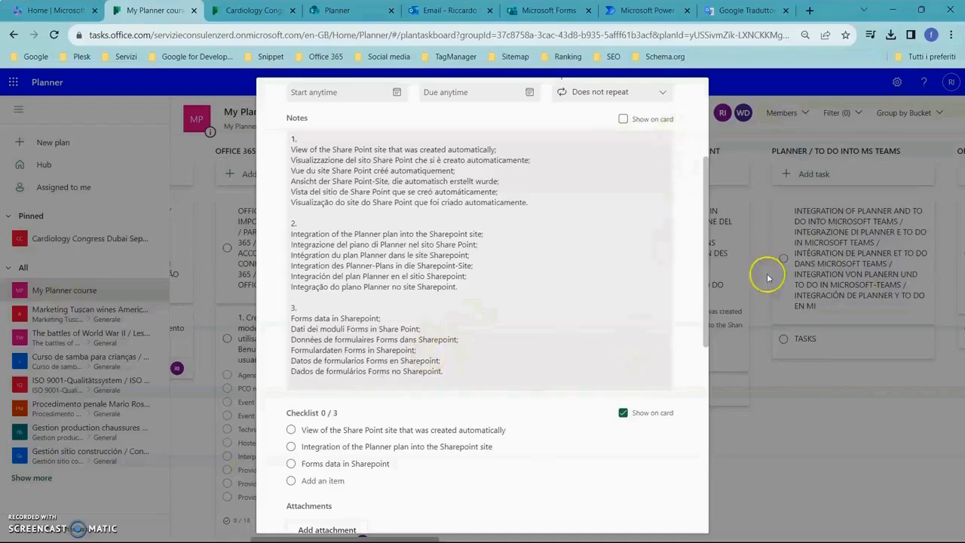
click(806, 409)
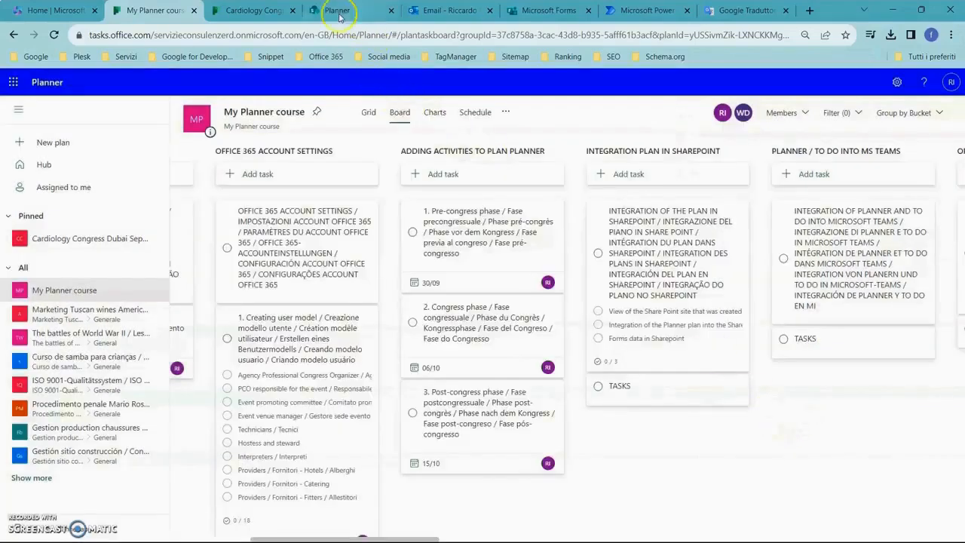
Rename Task 1 in the Pre-congress phase bucket of the Cardiology Congress plan with the multilingual "Forms data in Sharepoint" title copied from Planner Course.txt.
click(252, 9)
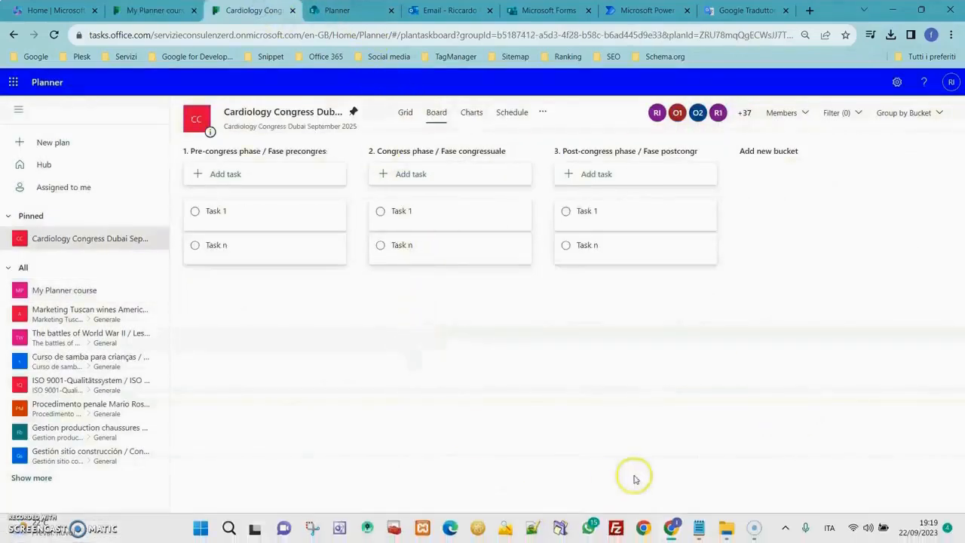
click(701, 526)
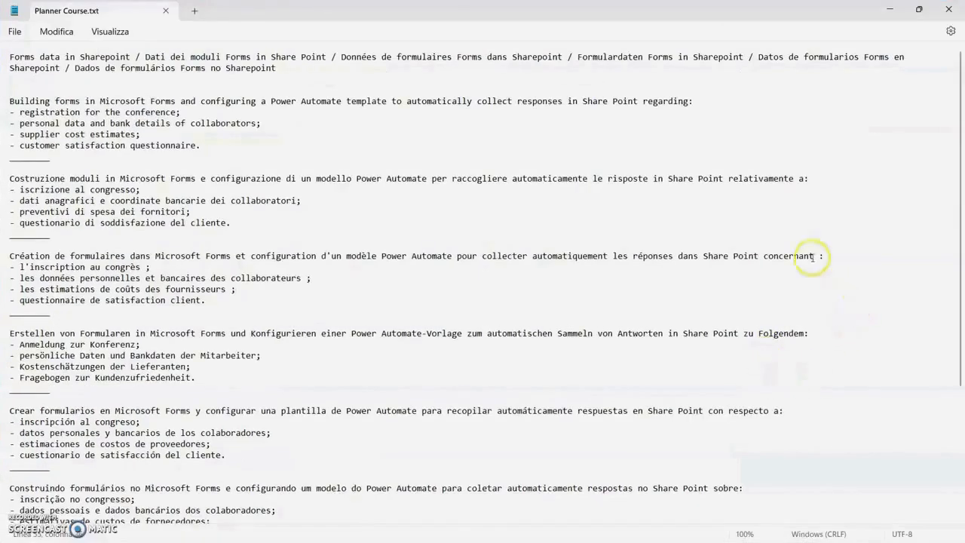
click(781, 228)
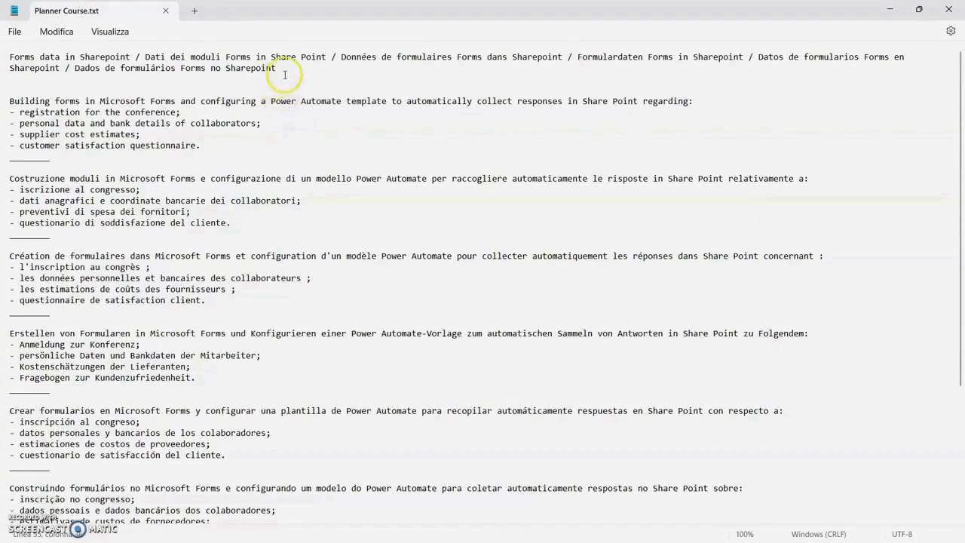
drag(284, 69, 6, 57)
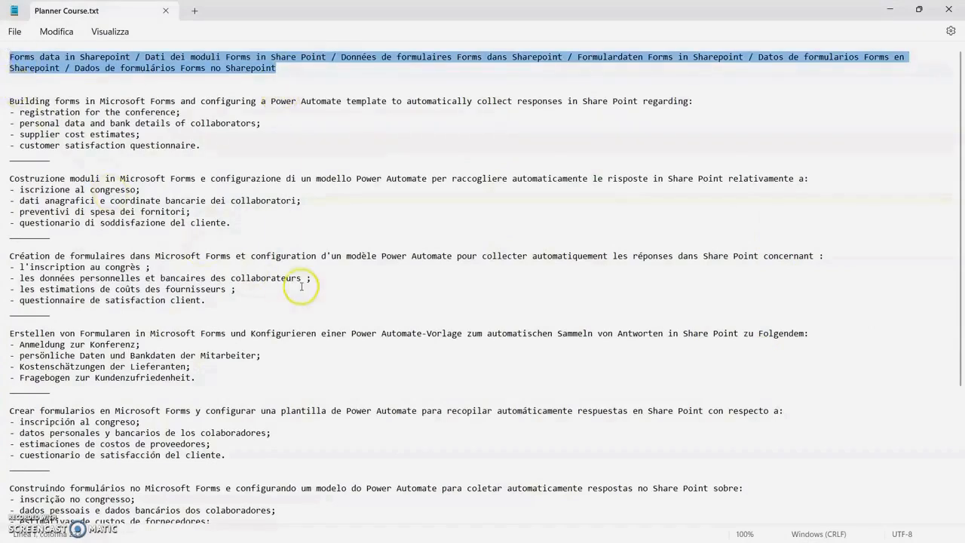
key(alt+Tab)
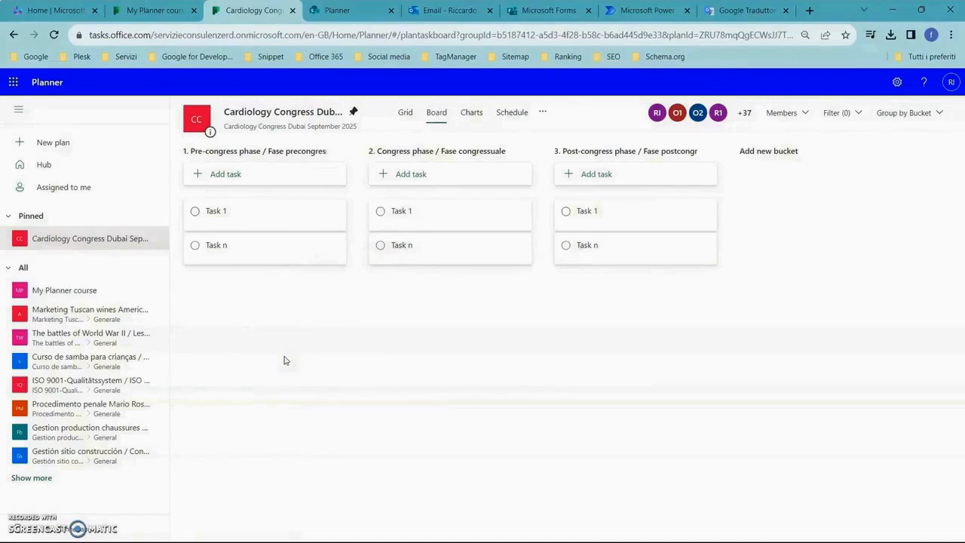
click(262, 218)
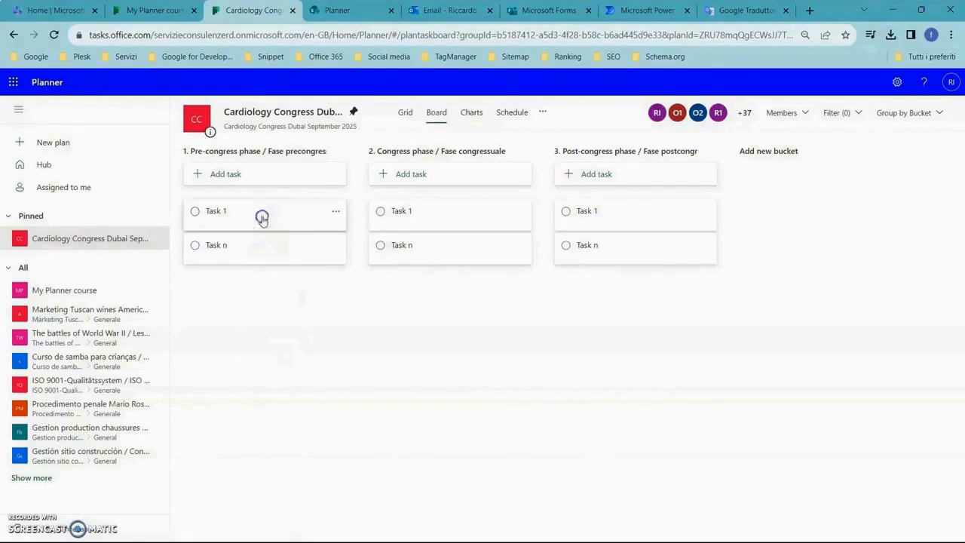
drag(332, 128, 291, 127)
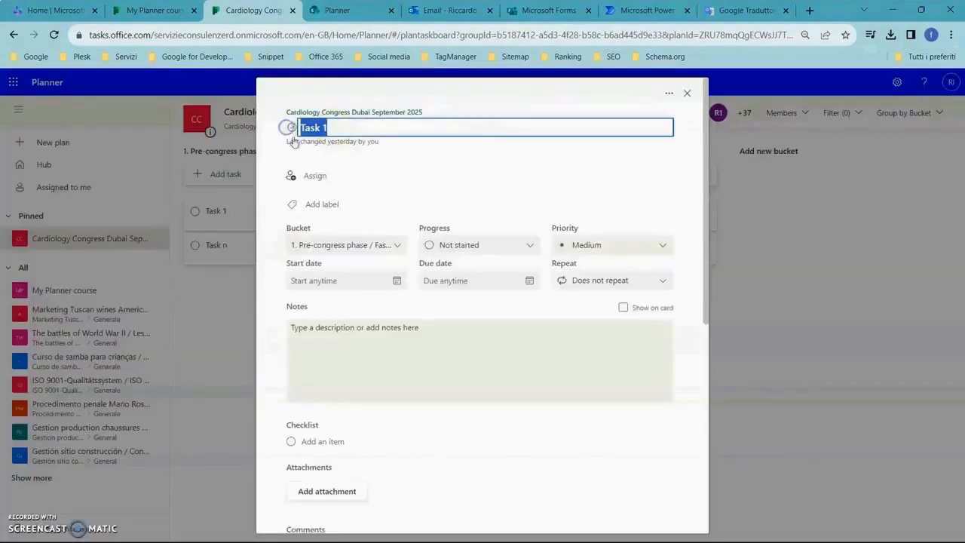
text(Datos de formularios Forms en Sharepoint / Dados de formulários Forms no Sharepoint)
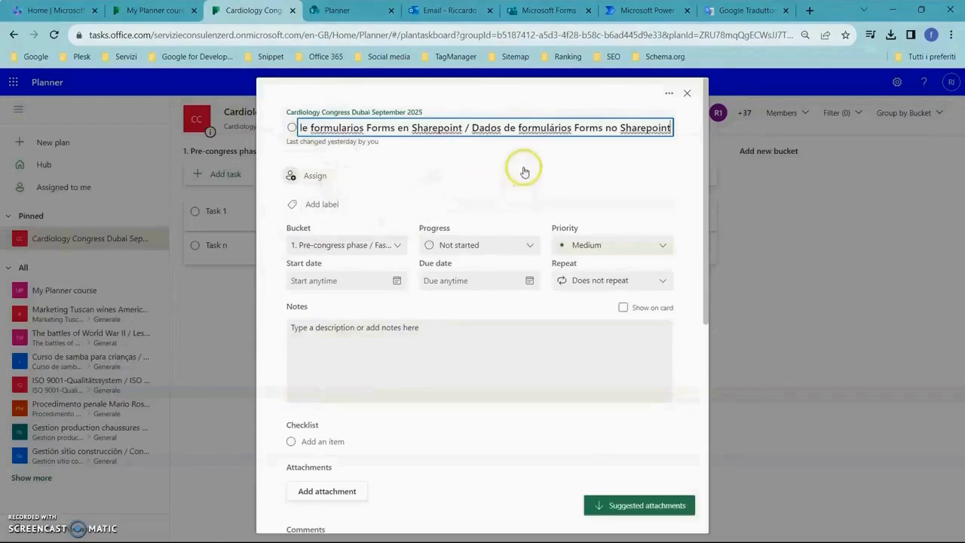
click(525, 172)
click(571, 178)
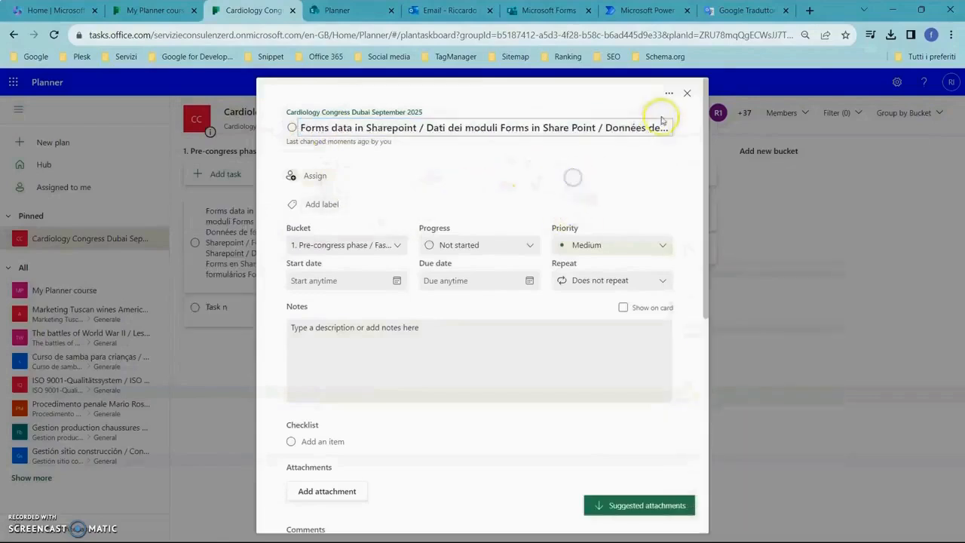
click(687, 93)
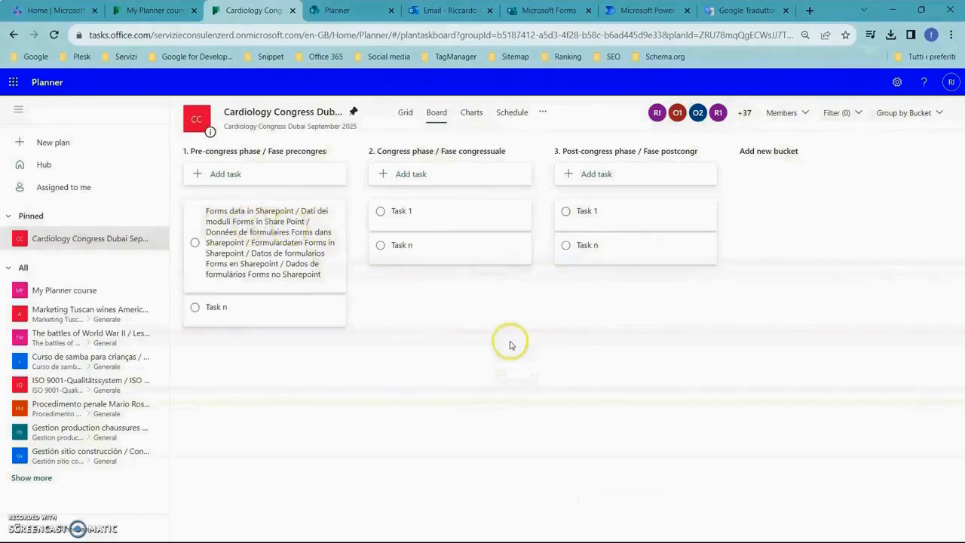
Copy the multilingual "Building forms in Microsoft Forms" description from Planner Course.txt into the notes of the Forms data in Sharepoint task.
key(alt+Tab)
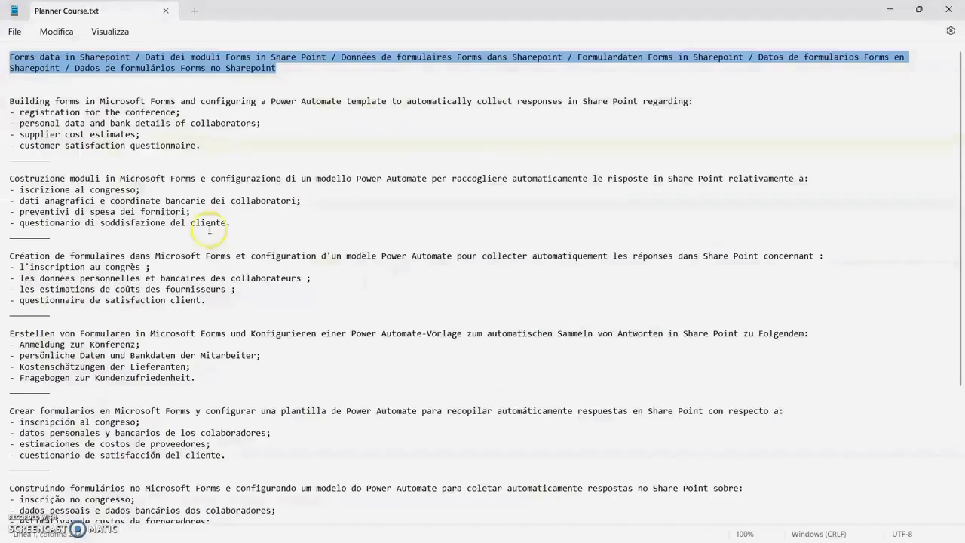
scroll(173, 426, down, 3)
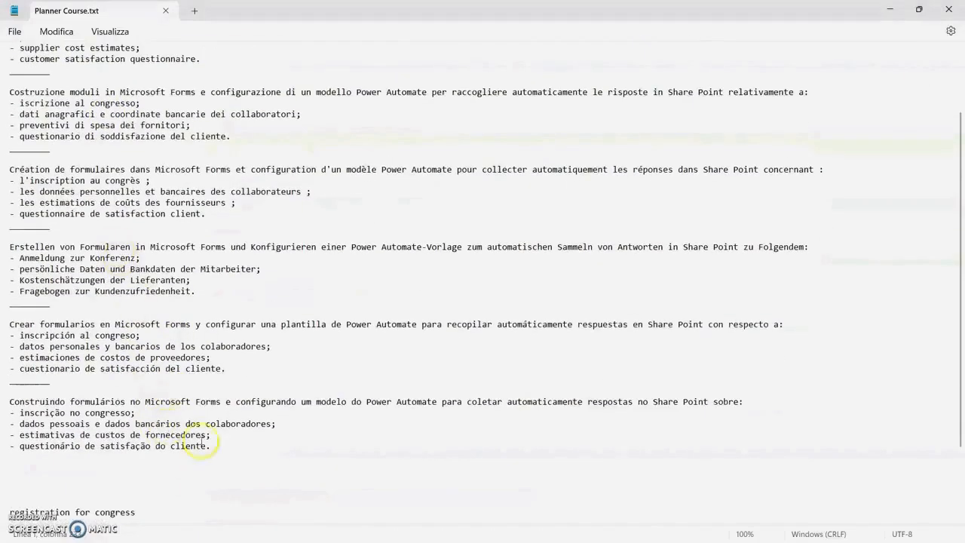
drag(211, 446, 9, 102)
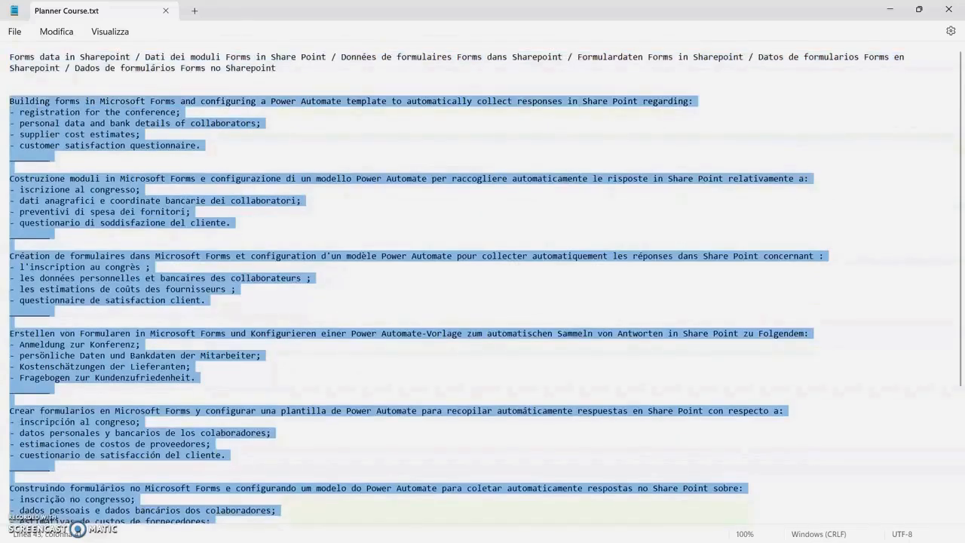
key(alt+Tab)
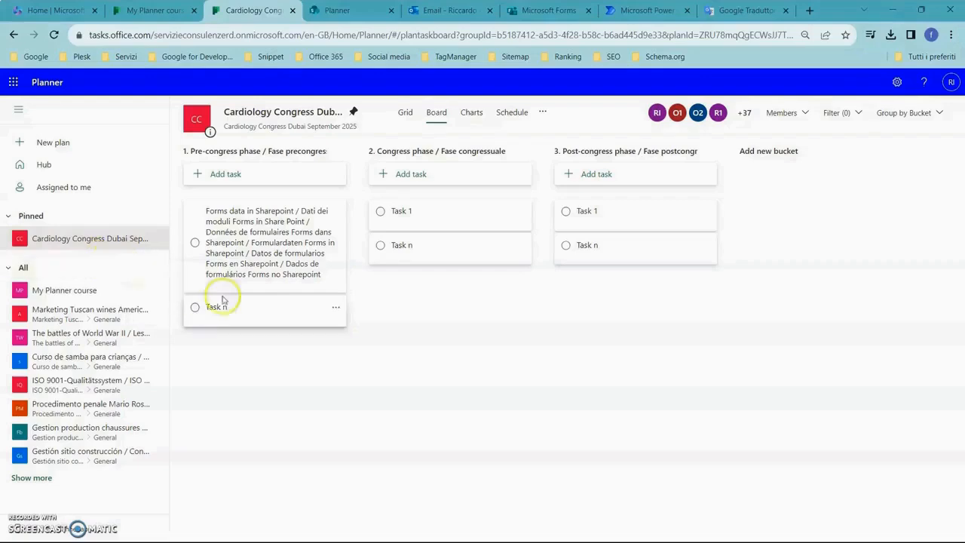
click(269, 249)
click(330, 339)
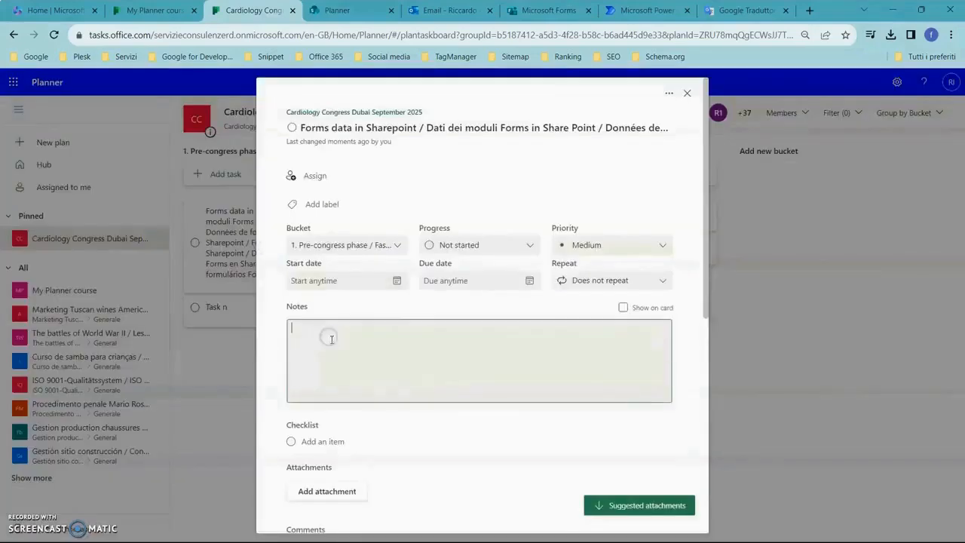
key(ctrl+v)
scroll(390, 369, down, 2)
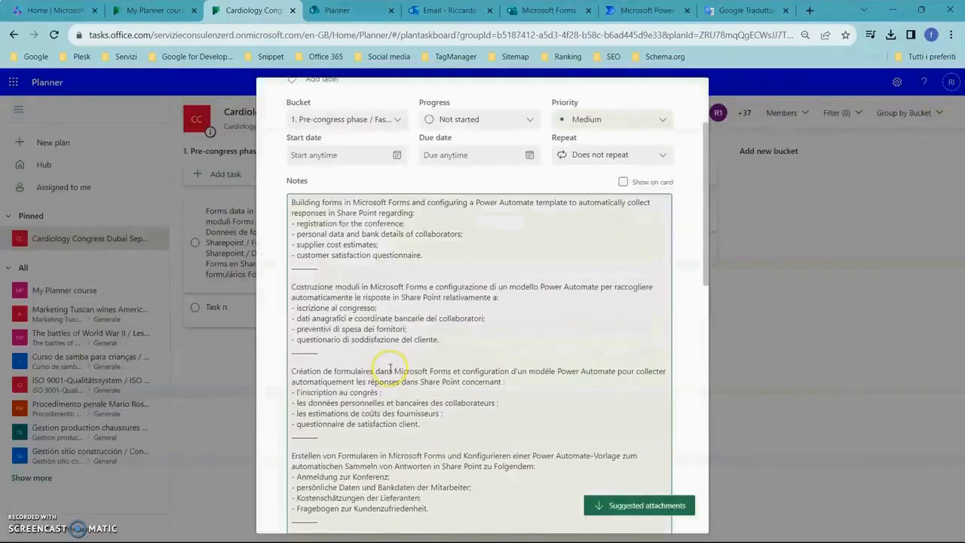
scroll(390, 369, down, 3)
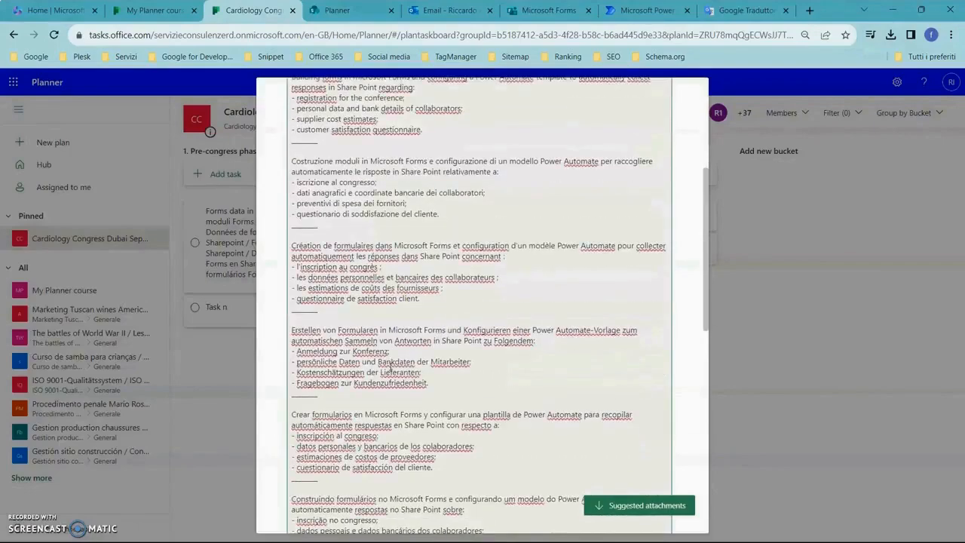
scroll(511, 329, up, 6)
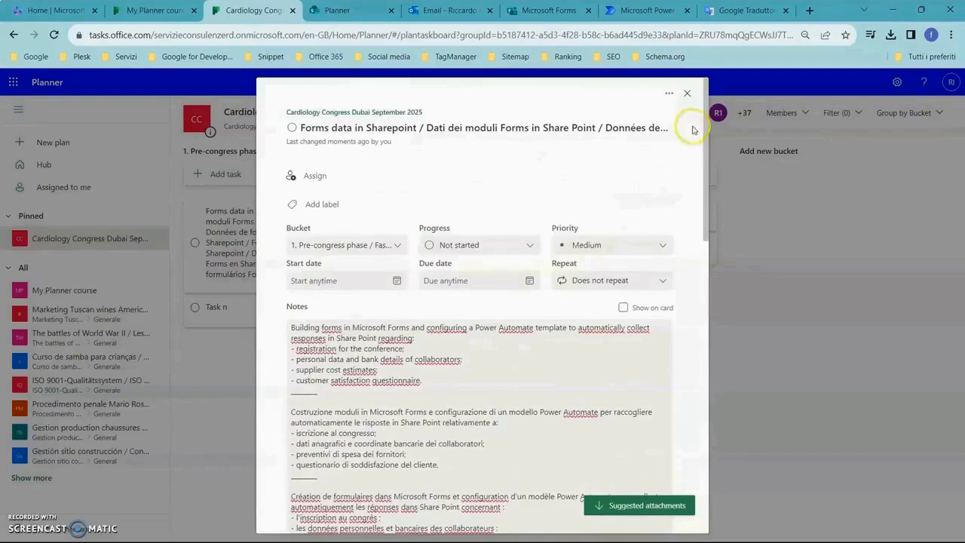
click(687, 93)
Add the checklist item "registration for congress", copied from Planner Course.txt, to the Forms data in Sharepoint task.
click(321, 240)
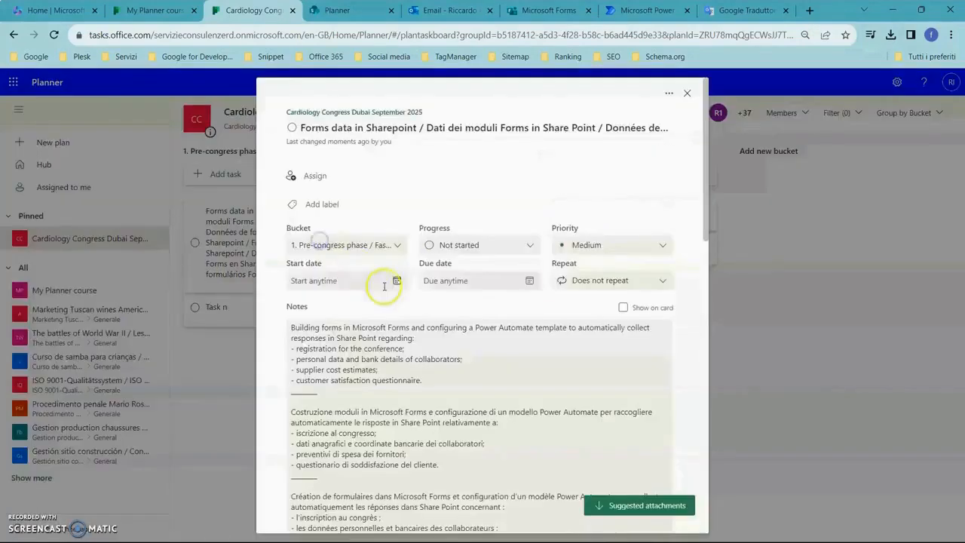
scroll(381, 272, down, 3)
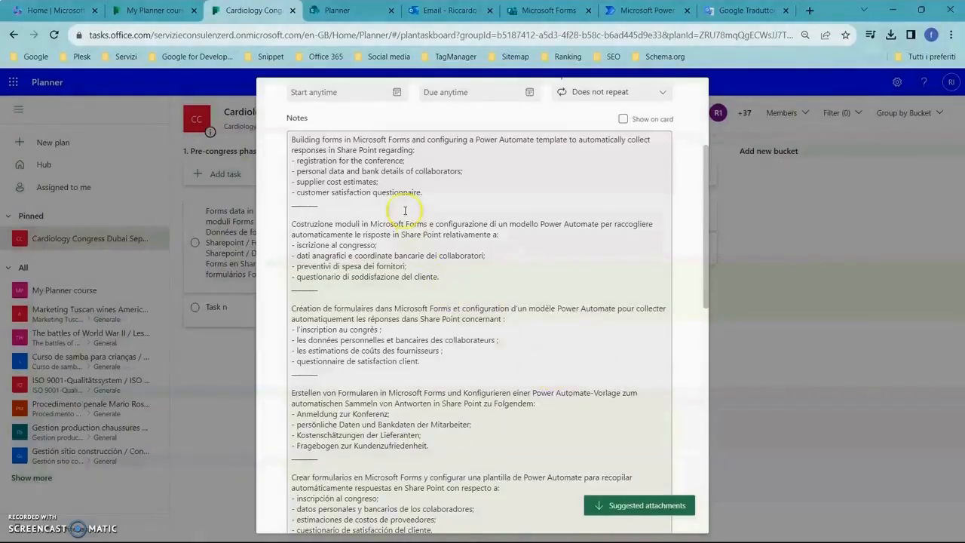
scroll(413, 249, down, 3)
scroll(412, 258, up, 4)
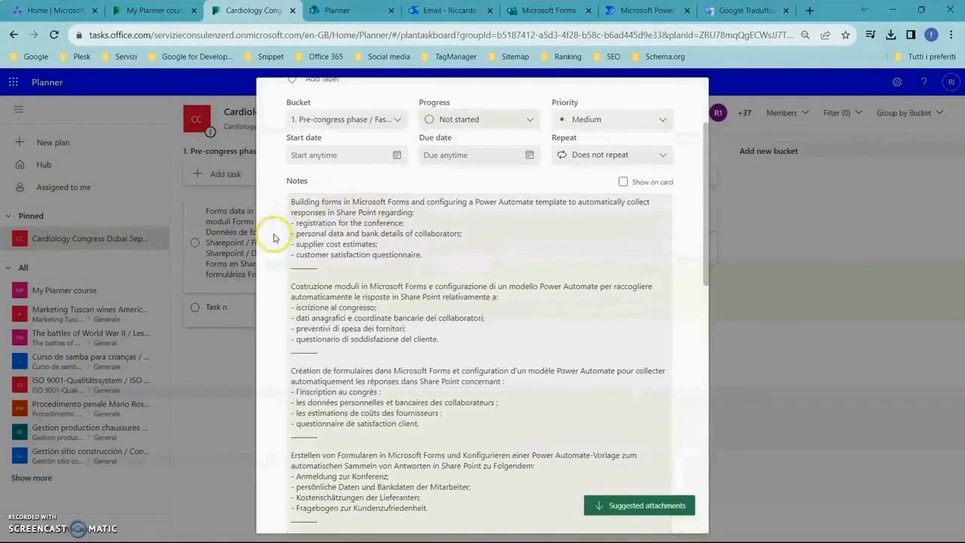
scroll(274, 245, down, 7)
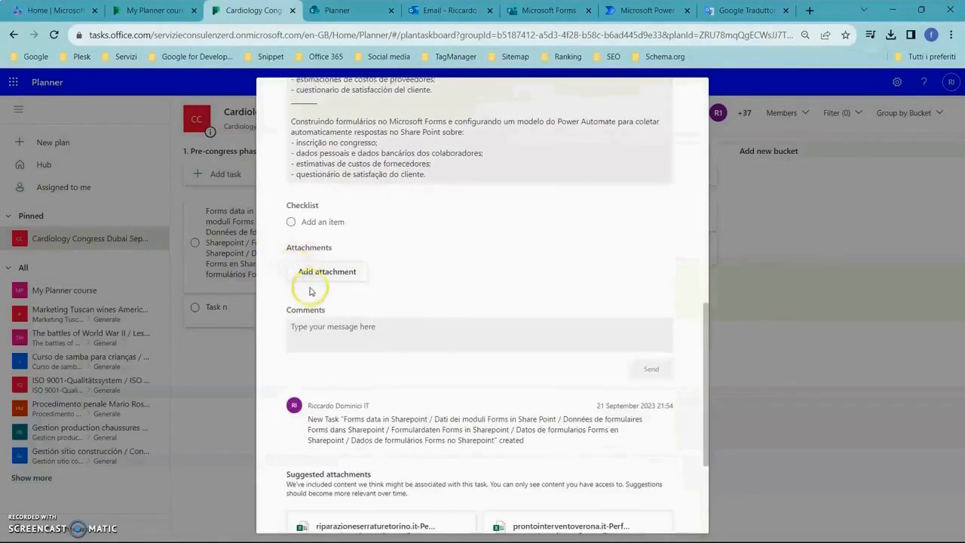
scroll(306, 280, up, 1)
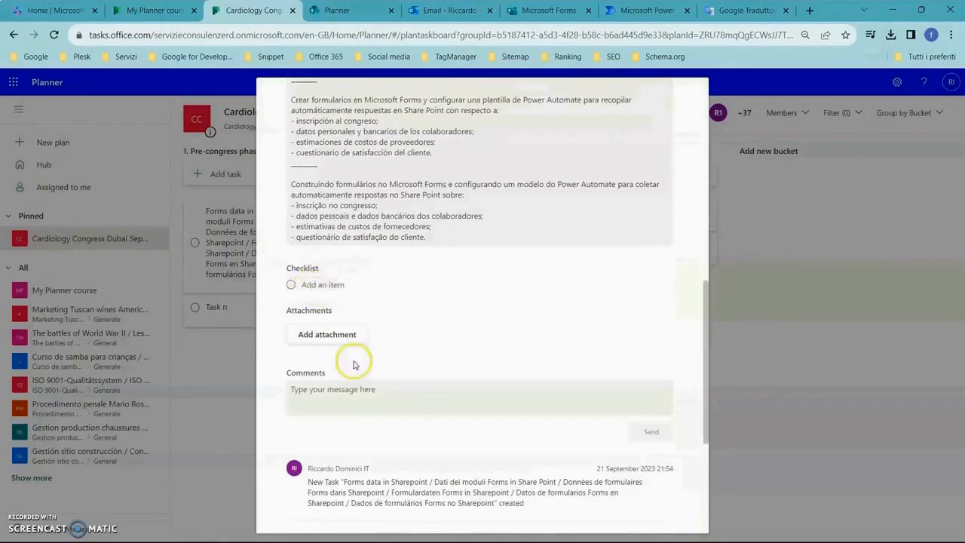
key(alt+Tab)
scroll(337, 359, down, 3)
scroll(332, 364, down, 3)
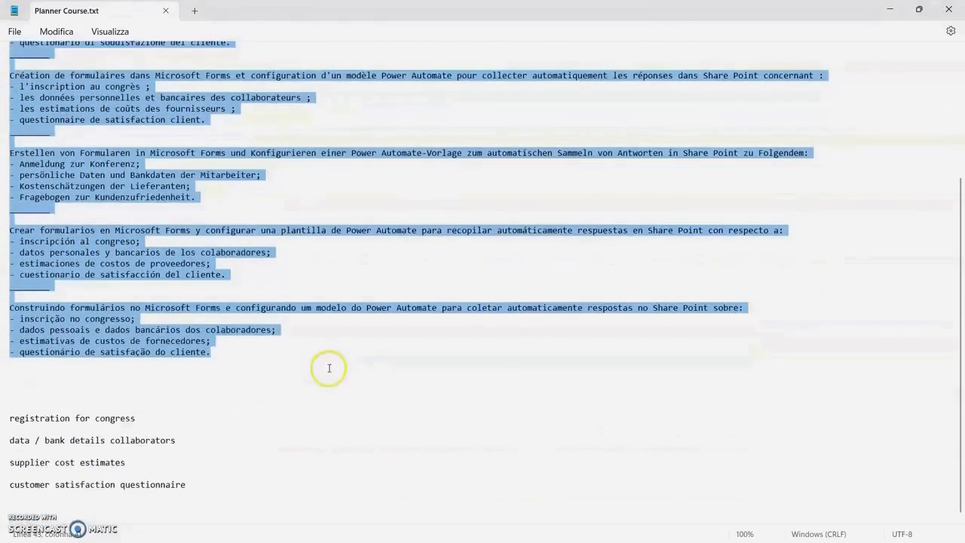
scroll(328, 369, up, 5)
scroll(328, 369, down, 5)
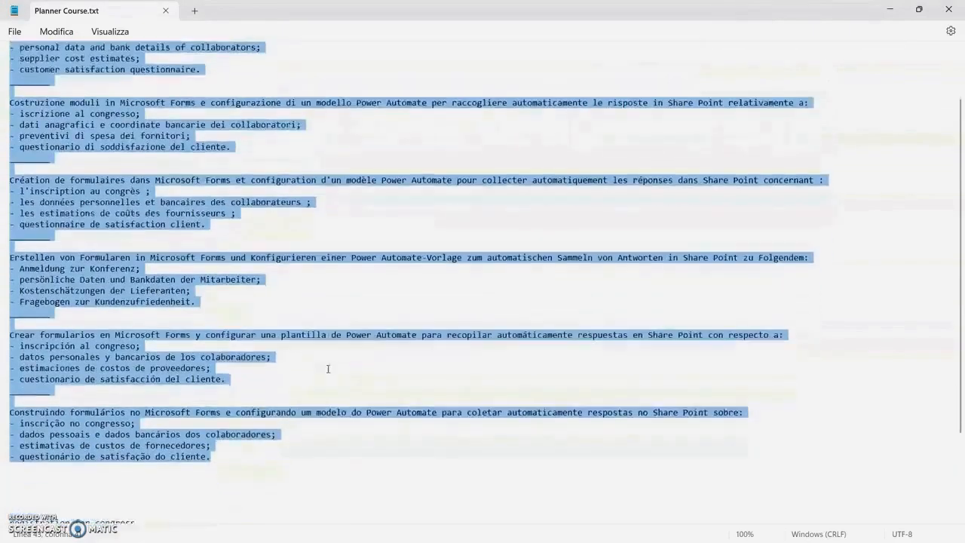
drag(136, 418, 9, 419)
key(ctrl+c)
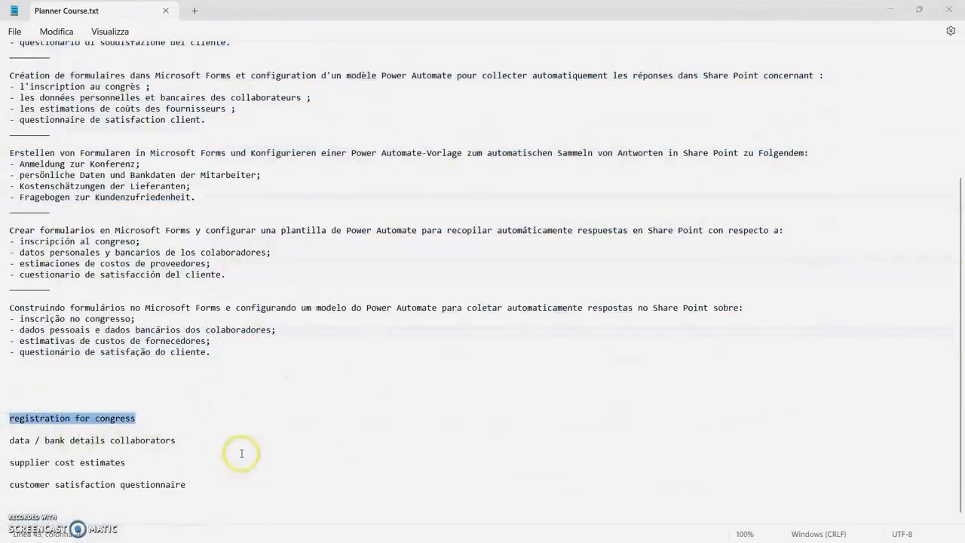
key(alt+Tab)
click(319, 285)
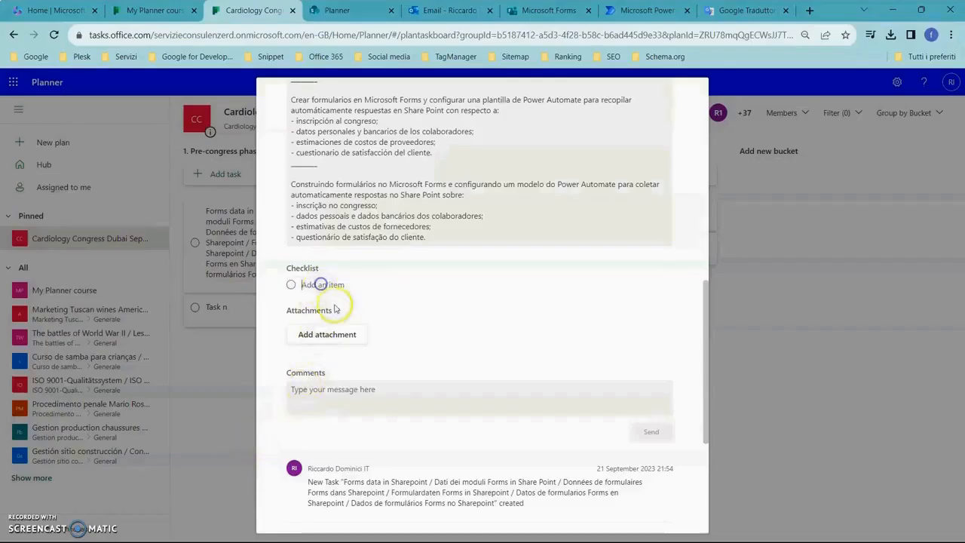
key(ctrl+v)
Add the checklist item "data / bank details collaborators" from Planner Course.txt to the same task.
key(alt+Tab)
drag(185, 442, 3, 440)
key(ctrl+c)
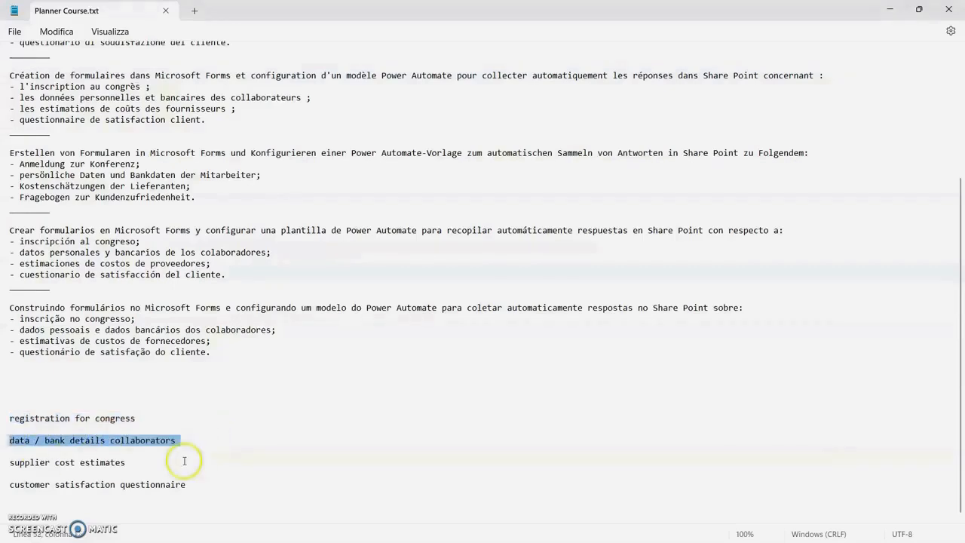
key(alt+Tab)
click(334, 309)
key(ctrl+v)
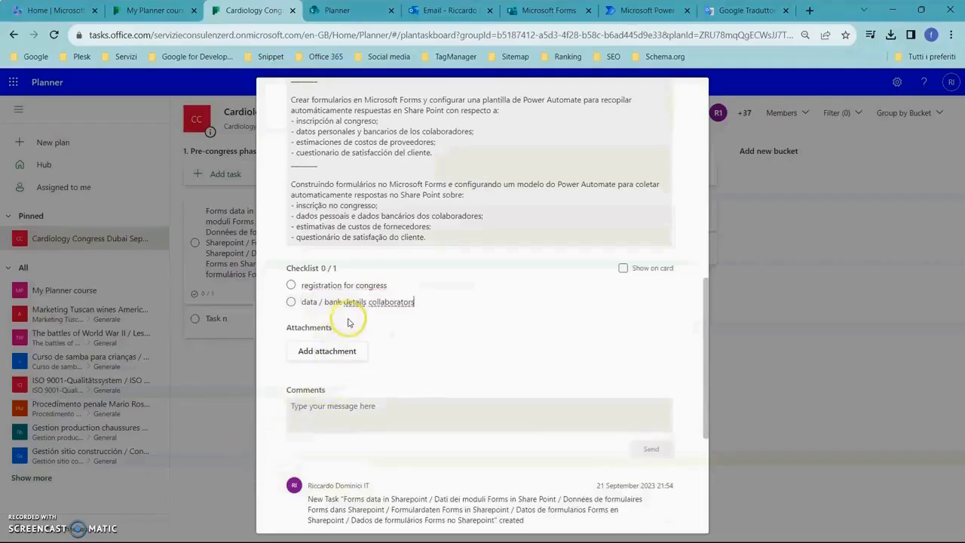
Add the checklist item "supplier cost estimates", copied from Planner Course.txt, to the Forms data in Sharepoint task.
key(alt+Tab)
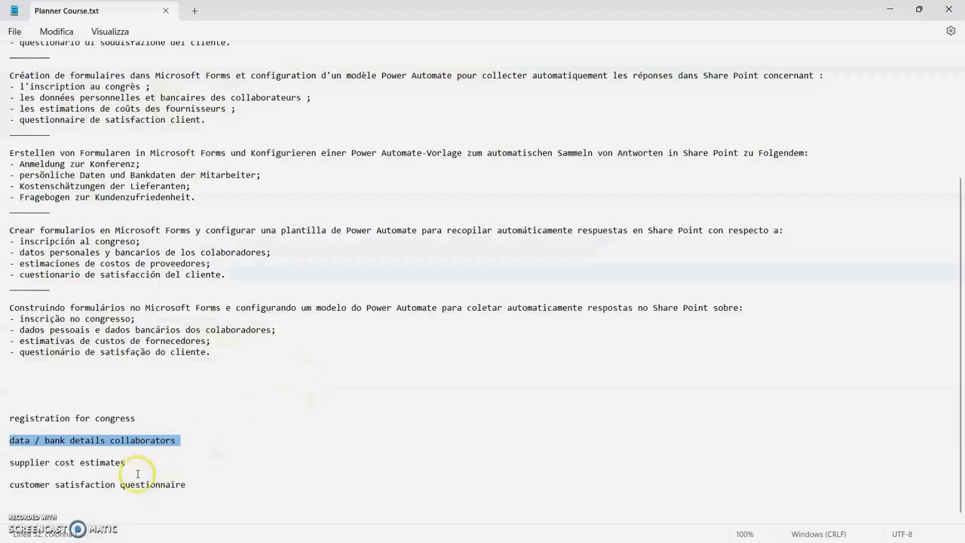
drag(127, 462, 6, 463)
key(ctrl+c)
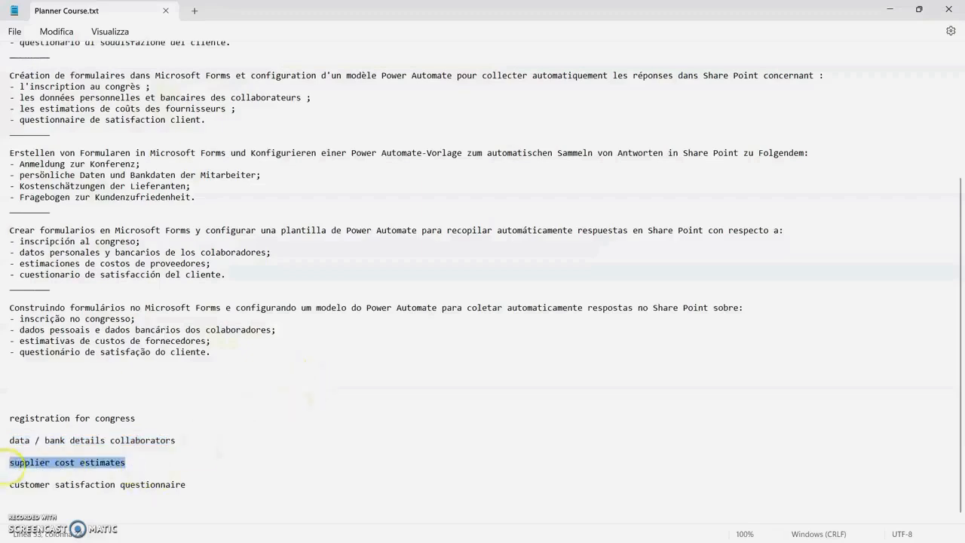
key(alt+Tab)
key(ctrl+v)
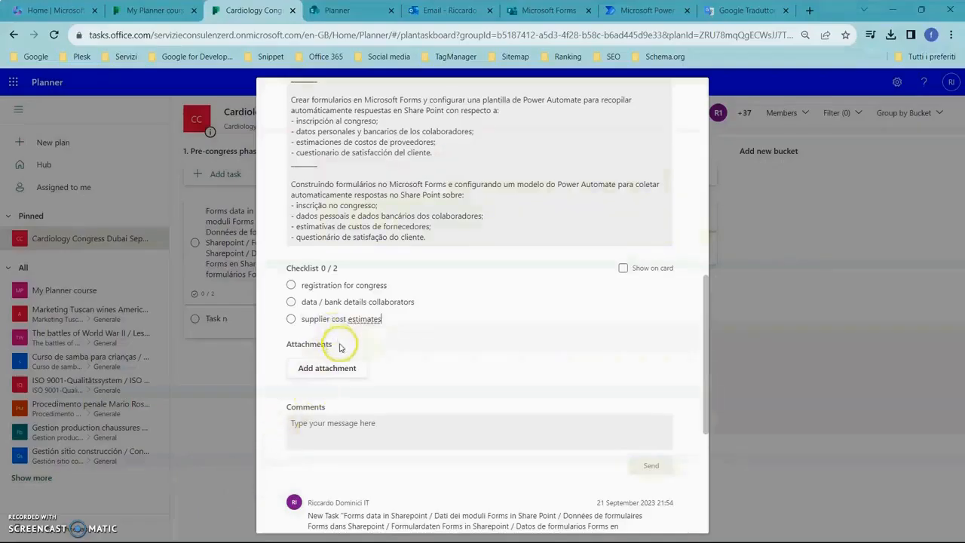
key(Return)
Add the checklist item "customer satisfaction questionnaire" from Planner Course.txt to the task and close the task details.
key(alt+Tab)
drag(201, 483, 9, 485)
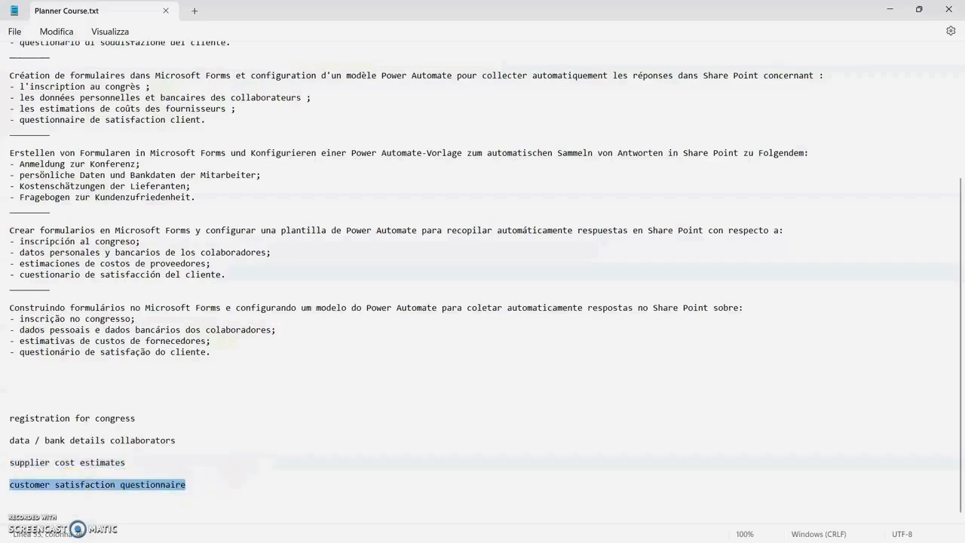
key(ctrl+c)
key(alt+Tab)
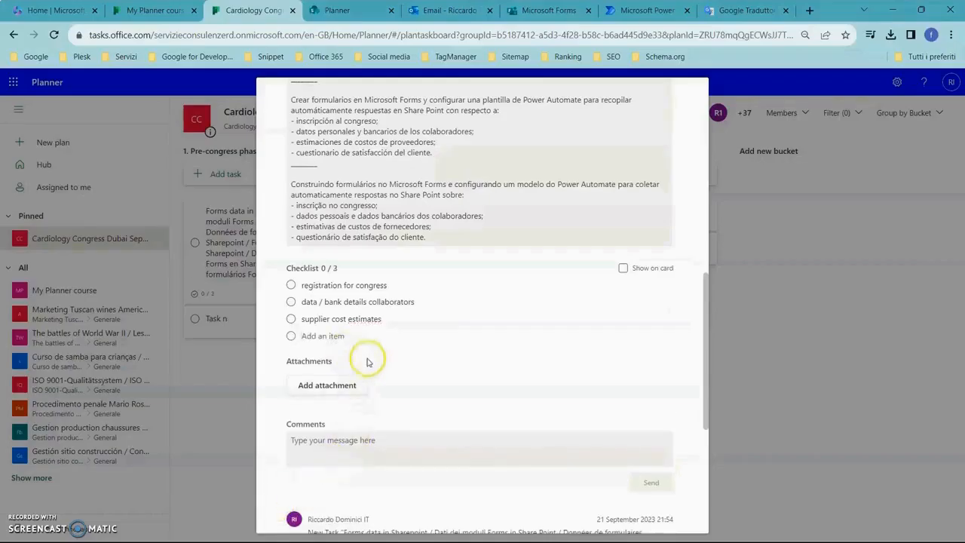
key(ctrl+v)
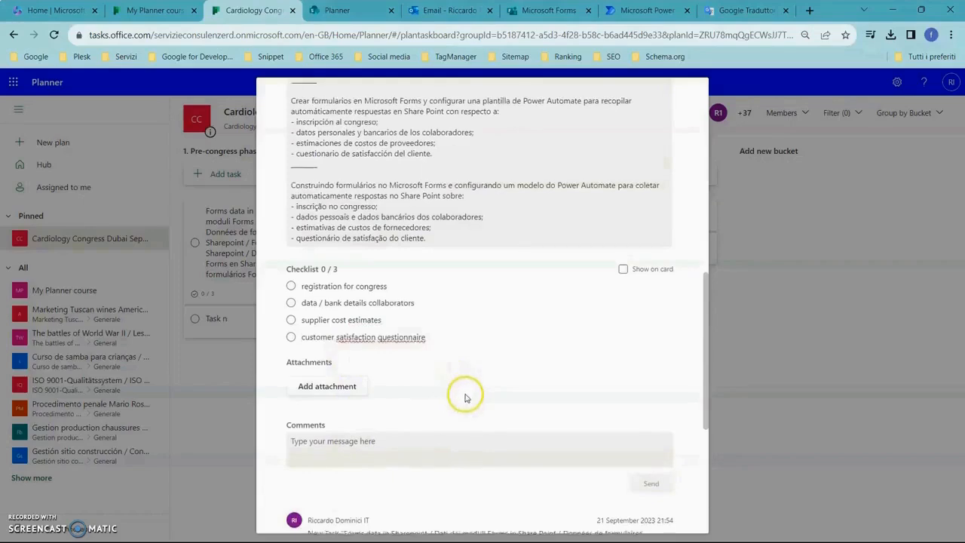
scroll(465, 394, up, 1)
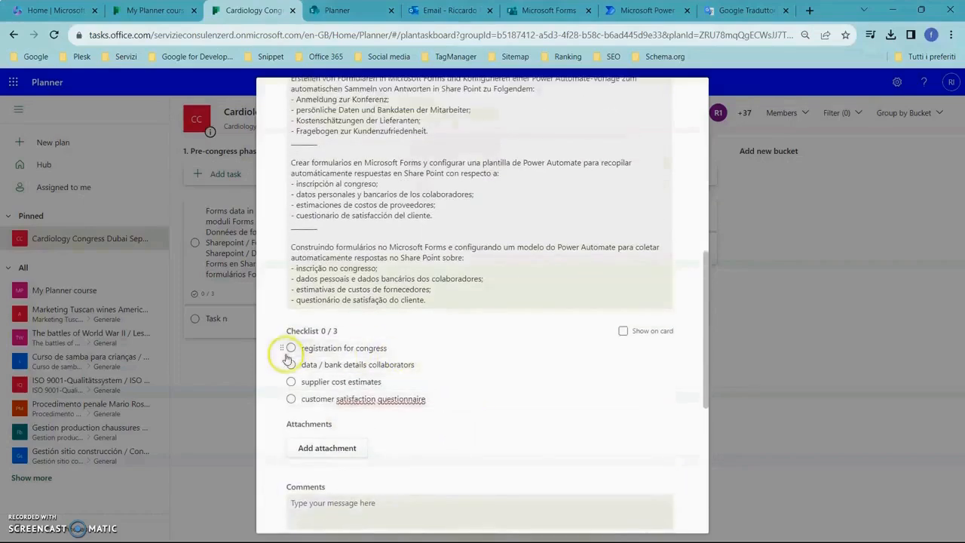
scroll(437, 377, up, 7)
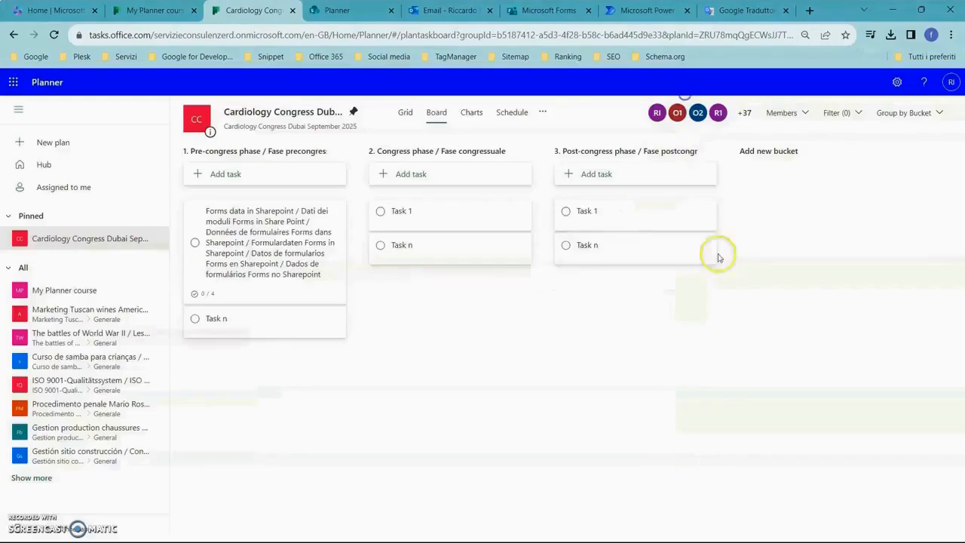
click(687, 92)
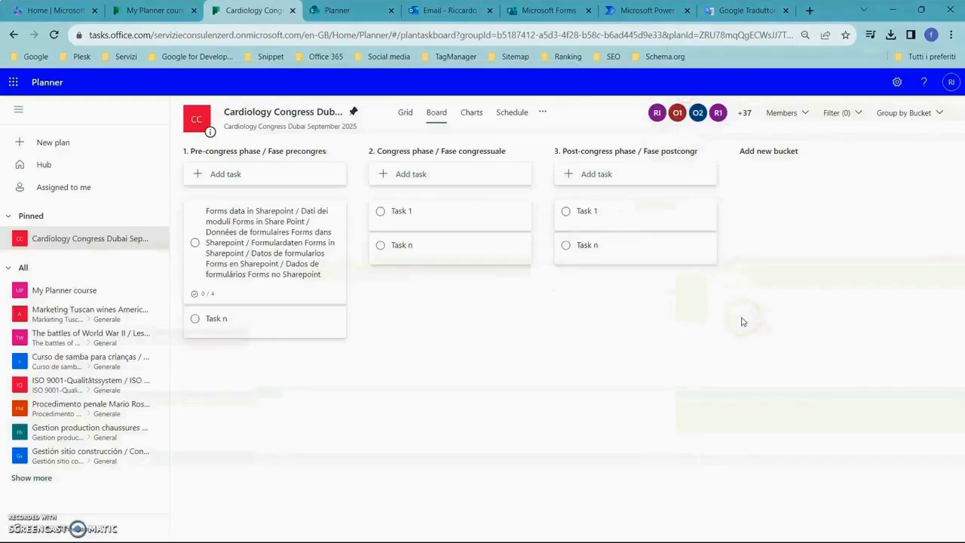
Switch to Power Automate, search the template gallery and open the "Record form responses in SharePoint" template.
click(643, 12)
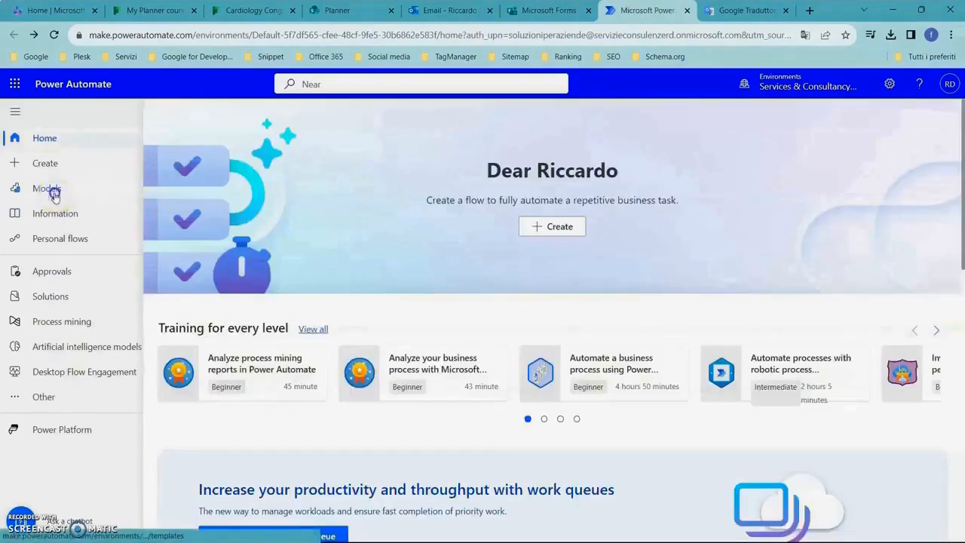
click(56, 192)
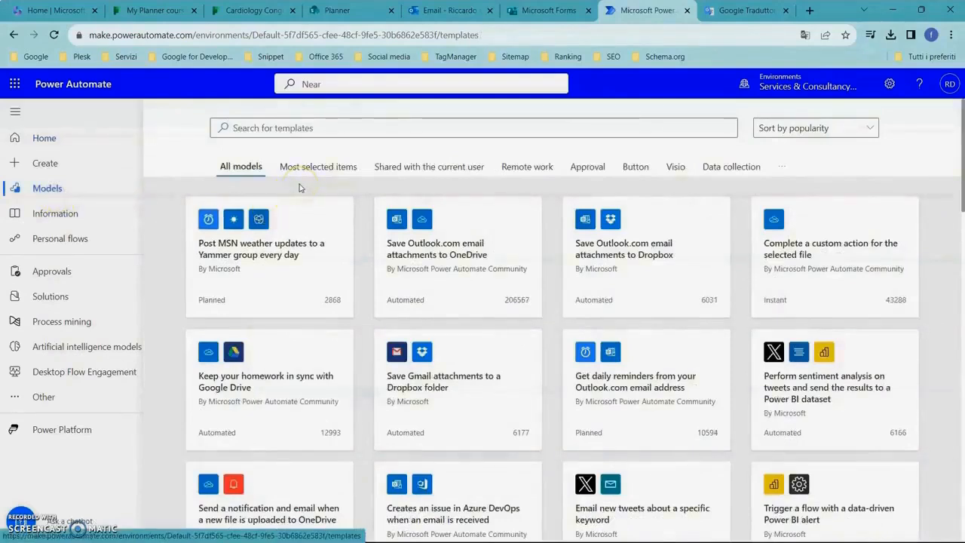
click(325, 128)
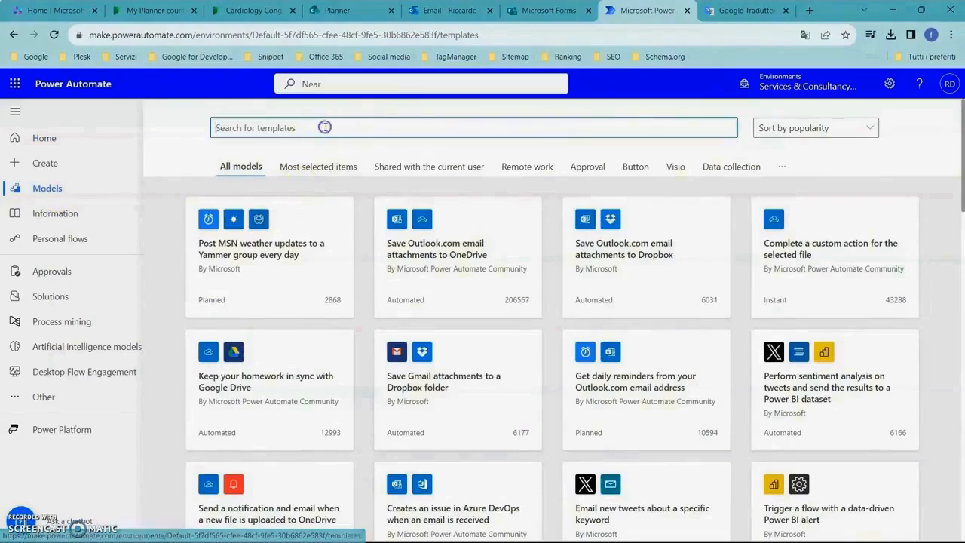
text(for)
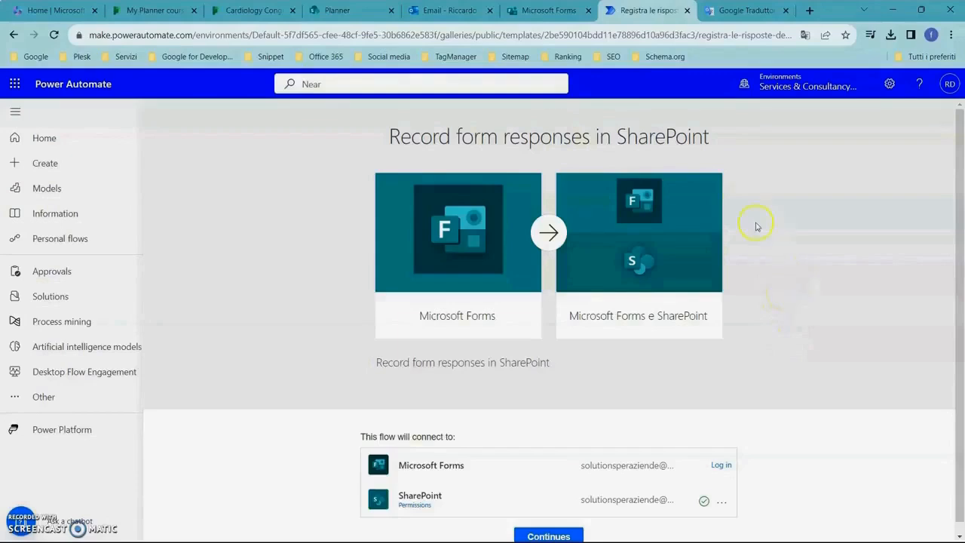
Switch to the congress group's page in Microsoft Forms and copy "registration for congress" from Planner Course.txt.
click(550, 11)
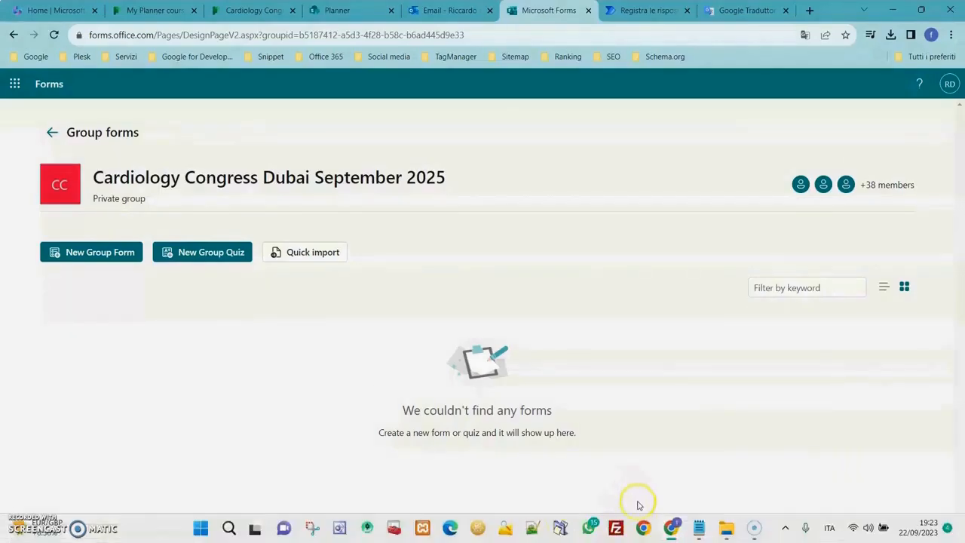
click(702, 528)
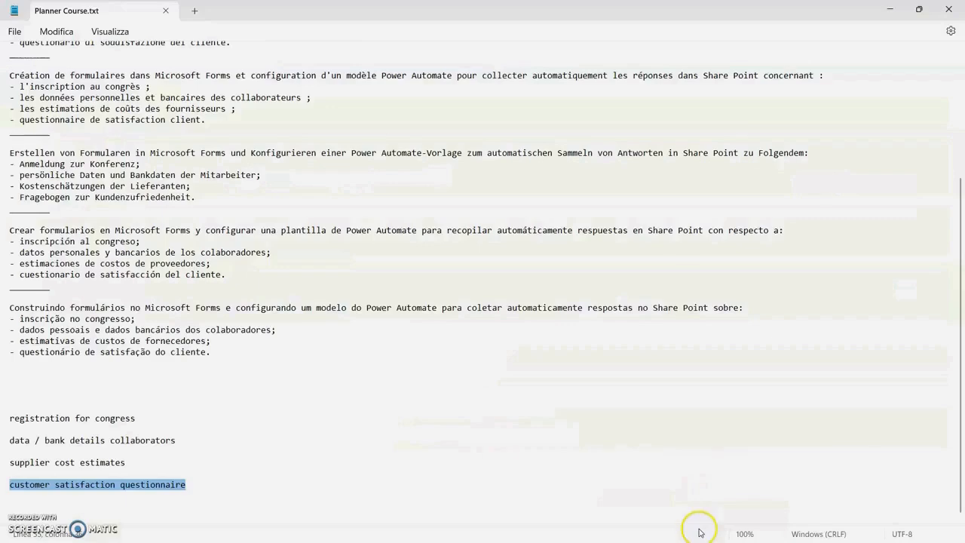
scroll(490, 420, up, 2)
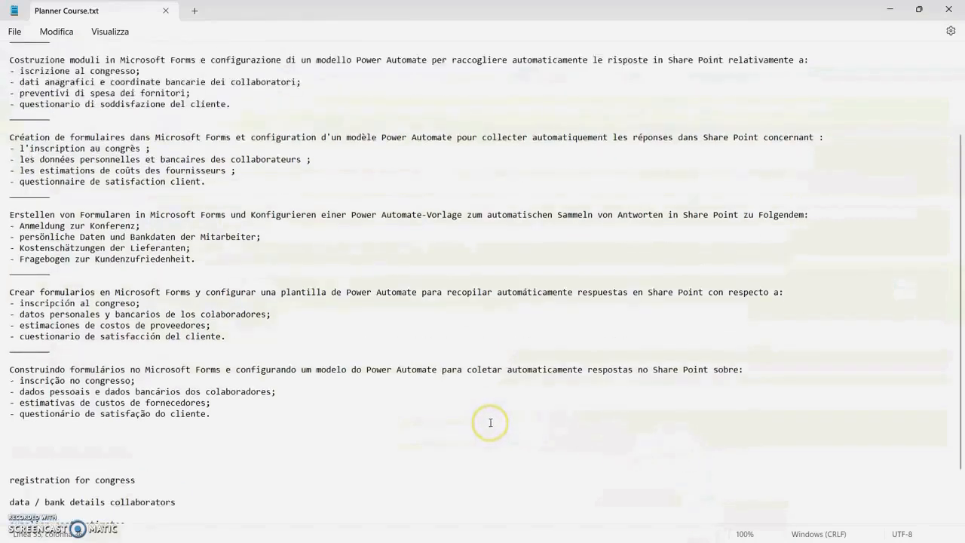
scroll(475, 430, down, 2)
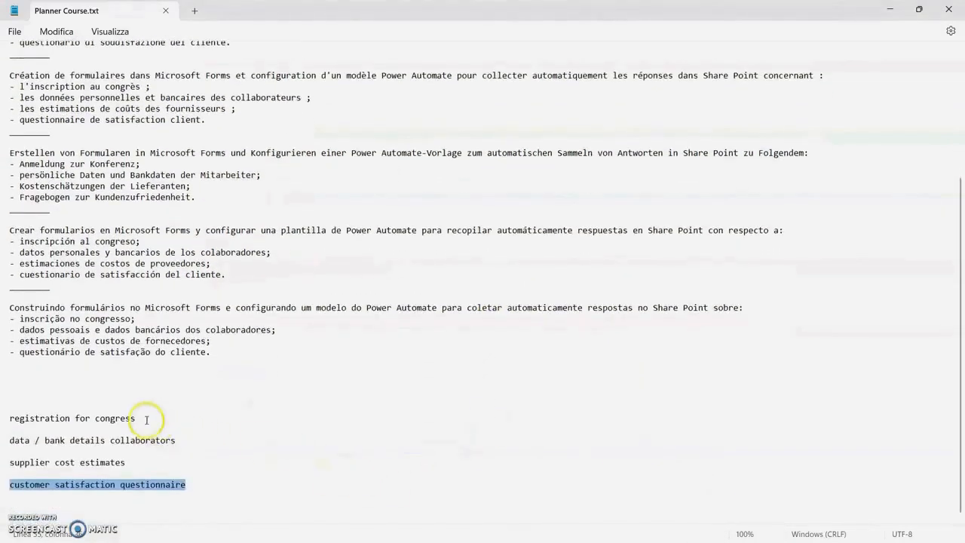
drag(136, 418, 9, 418)
key(ctrl+c)
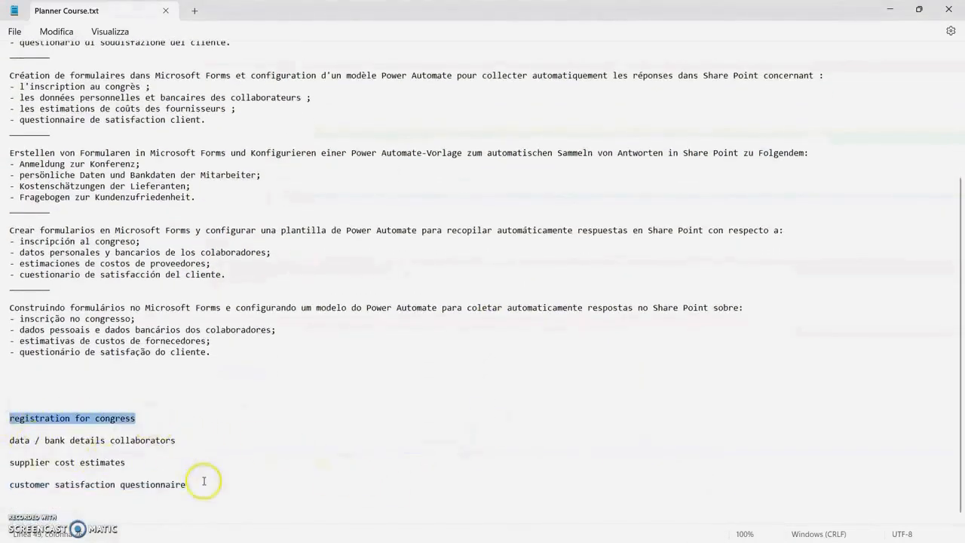
key(alt+Tab)
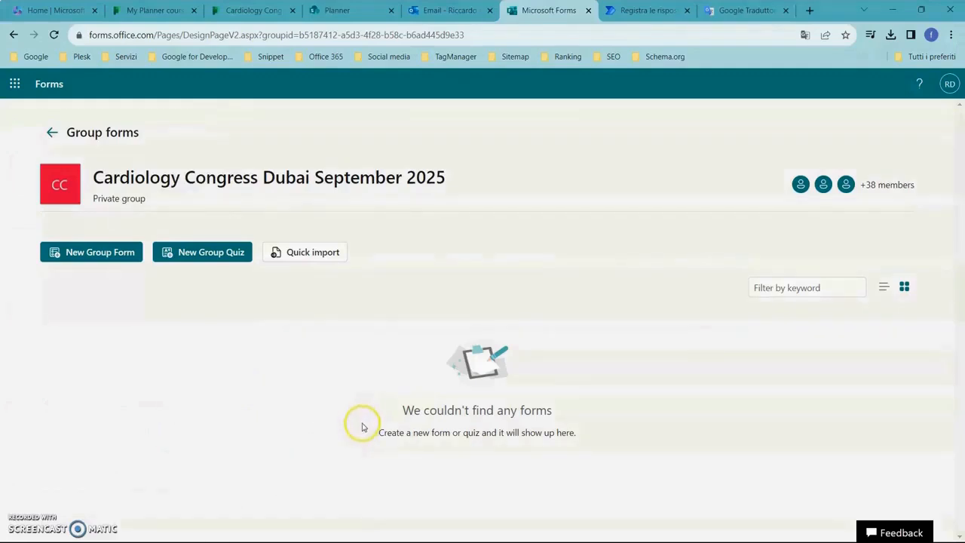
Create a new group form for Cardiology Congress Dubai September 2025 and title it "Registration for congress".
click(113, 254)
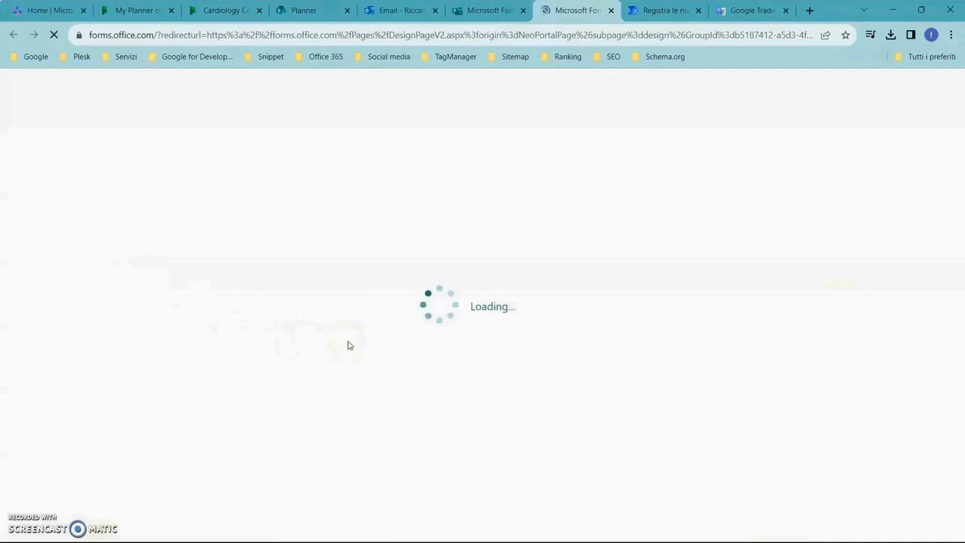
click(350, 344)
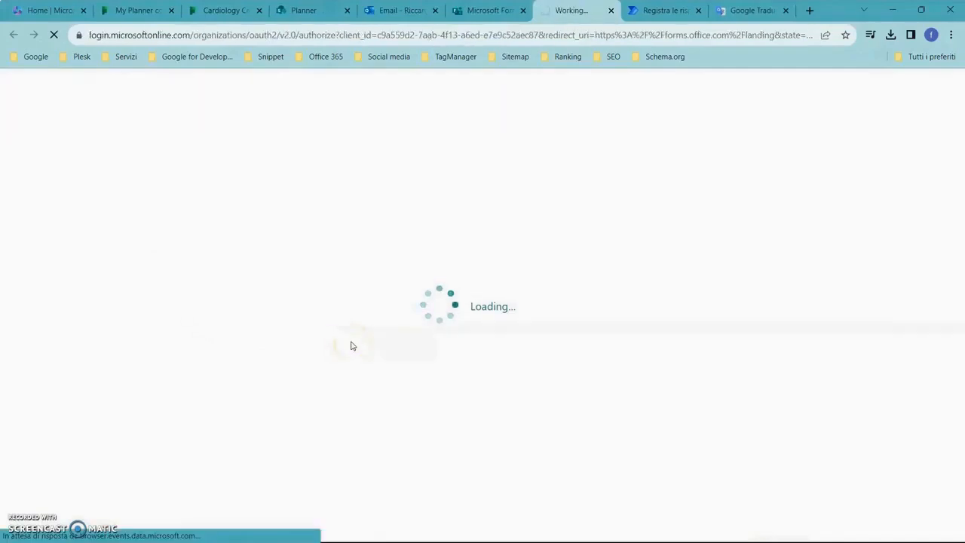
click(354, 345)
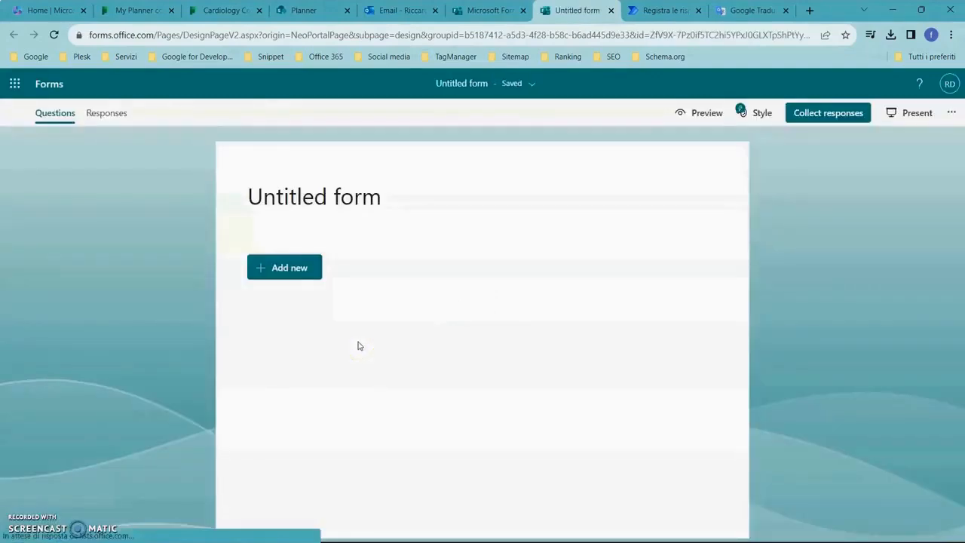
click(369, 239)
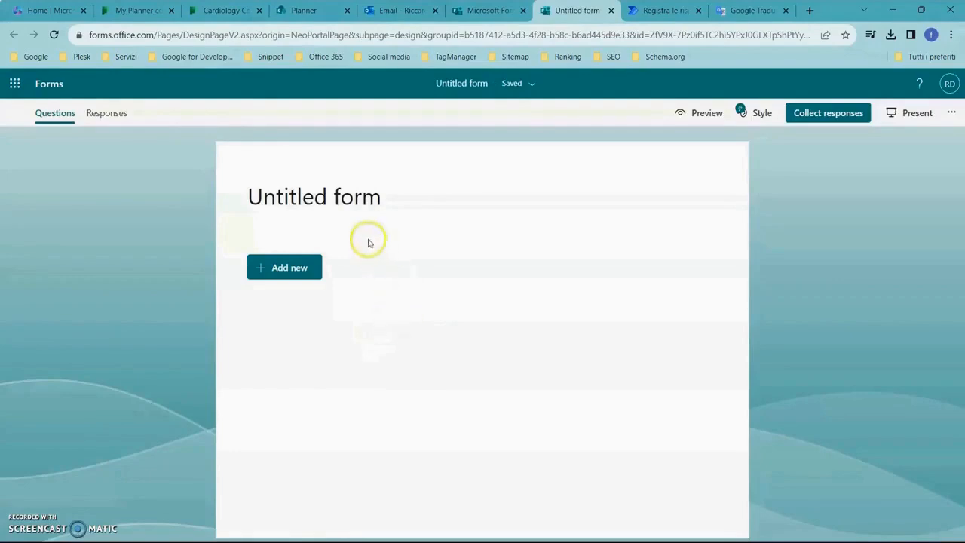
key(ctrl+v)
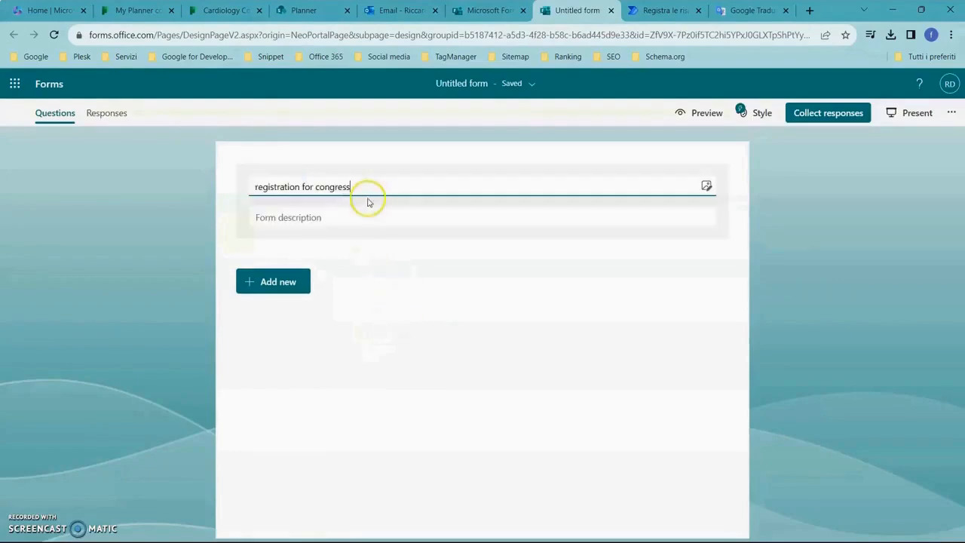
click(258, 187)
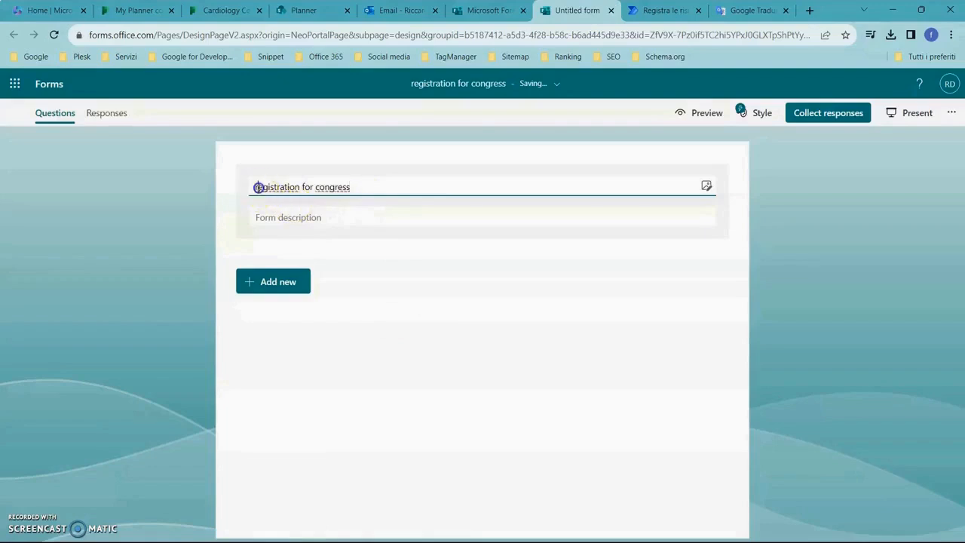
key(Delete)
text(R)
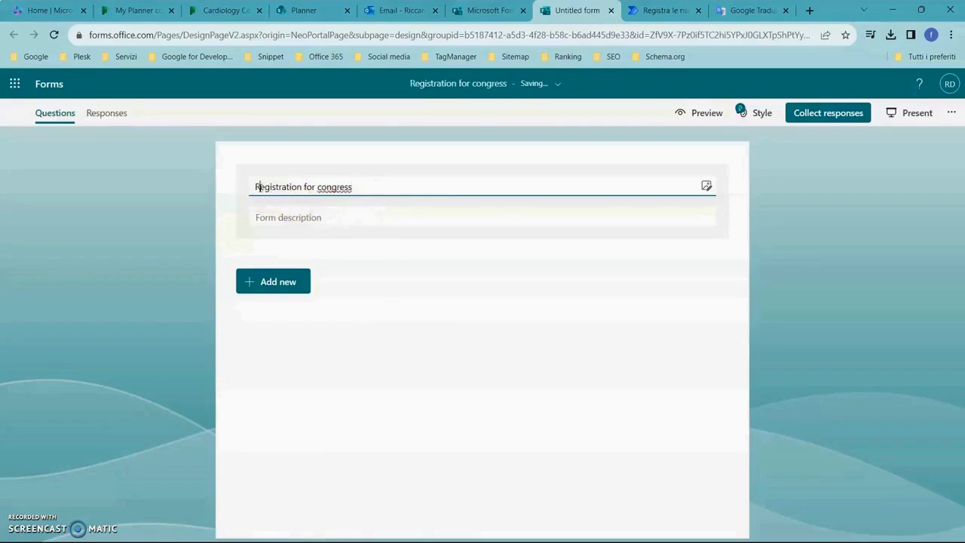
Enter "Description" as the description of the Registration for congress form.
click(314, 215)
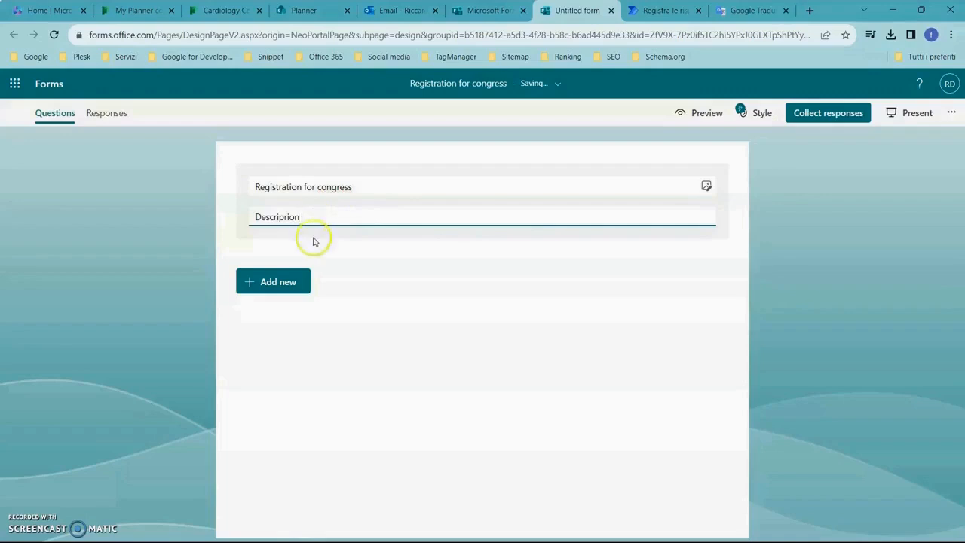
click(286, 217)
key(BackSpace)
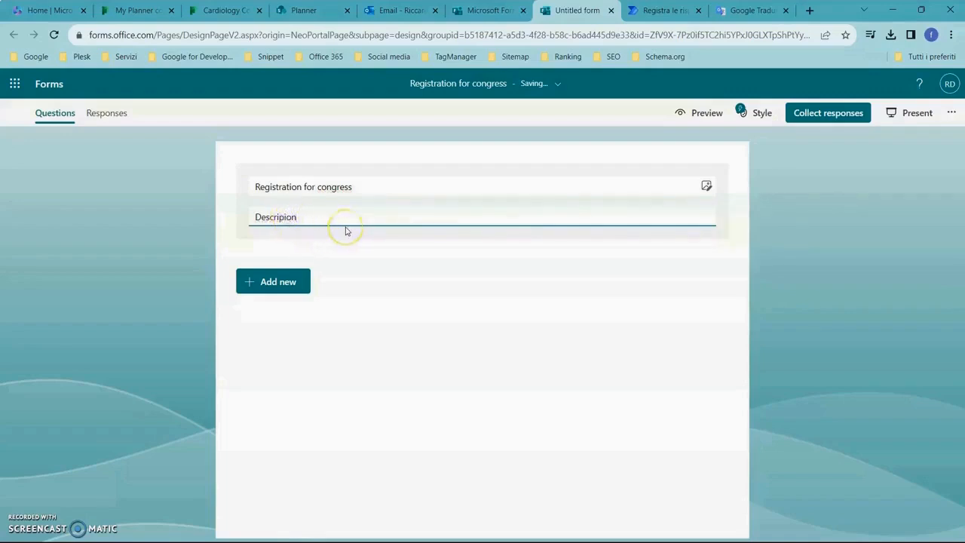
click(364, 294)
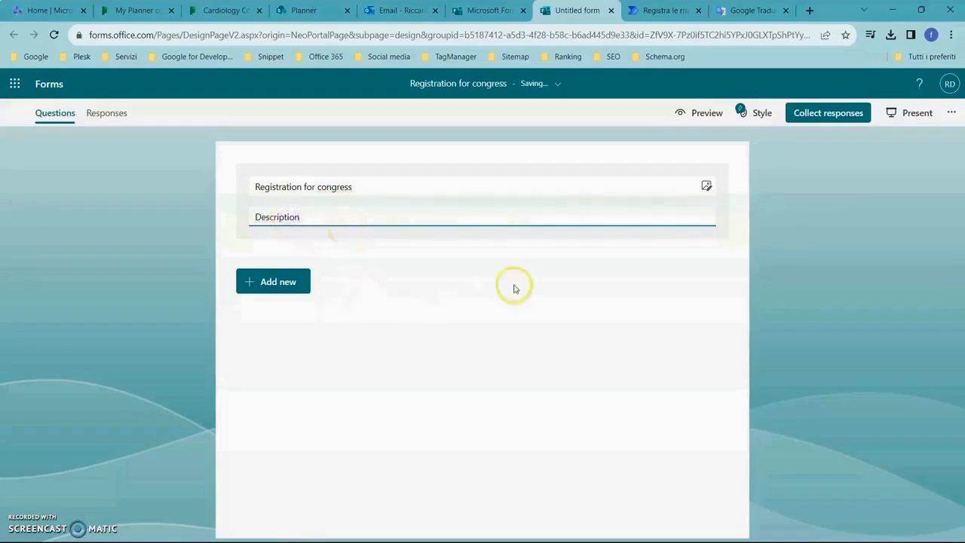
click(790, 230)
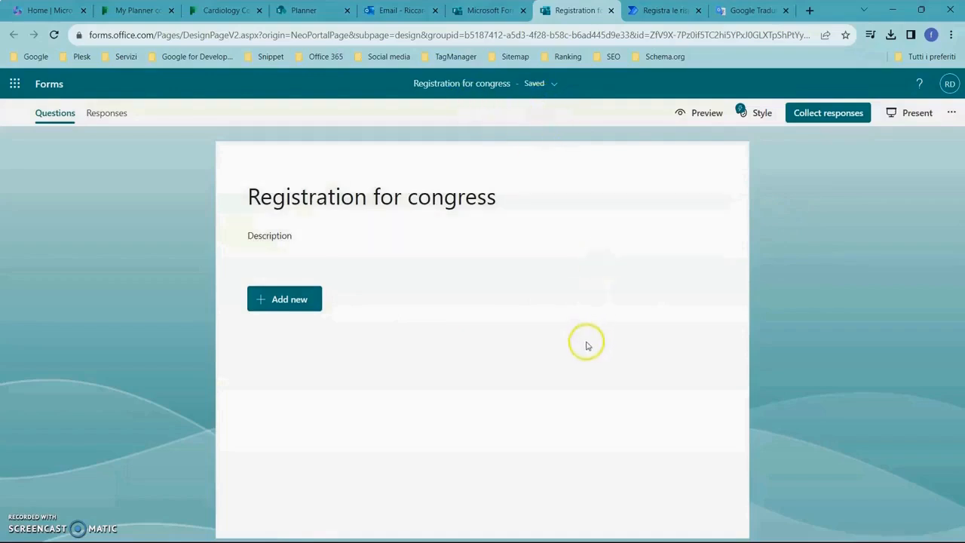
Return to the congress group's forms page and copy "data / bank details collaborators" from Planner Course.txt.
click(486, 92)
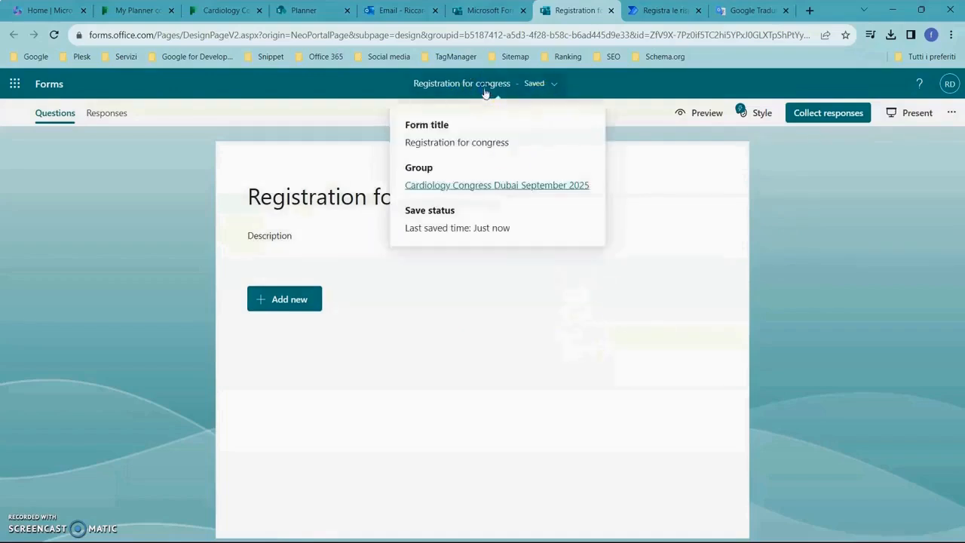
click(492, 185)
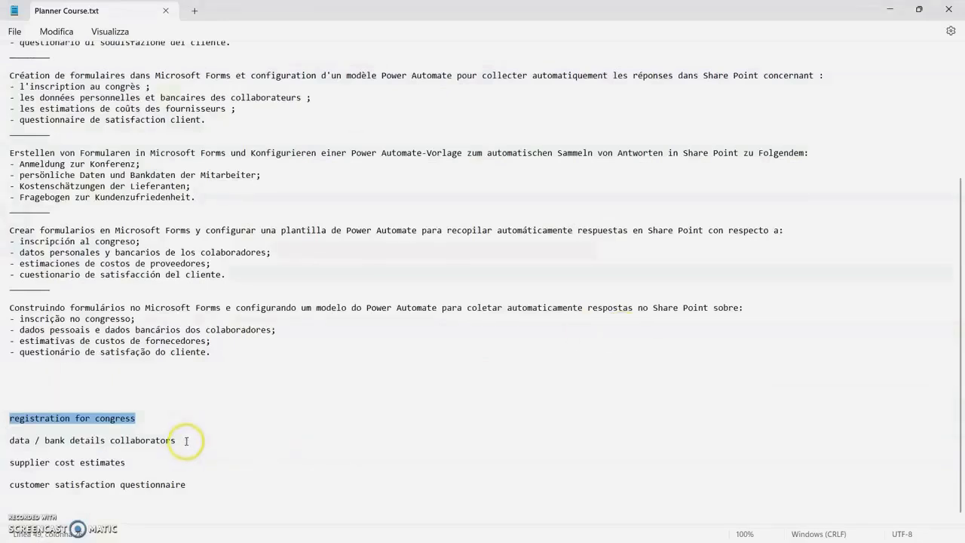
drag(181, 440, 17, 441)
key(ctrl+c)
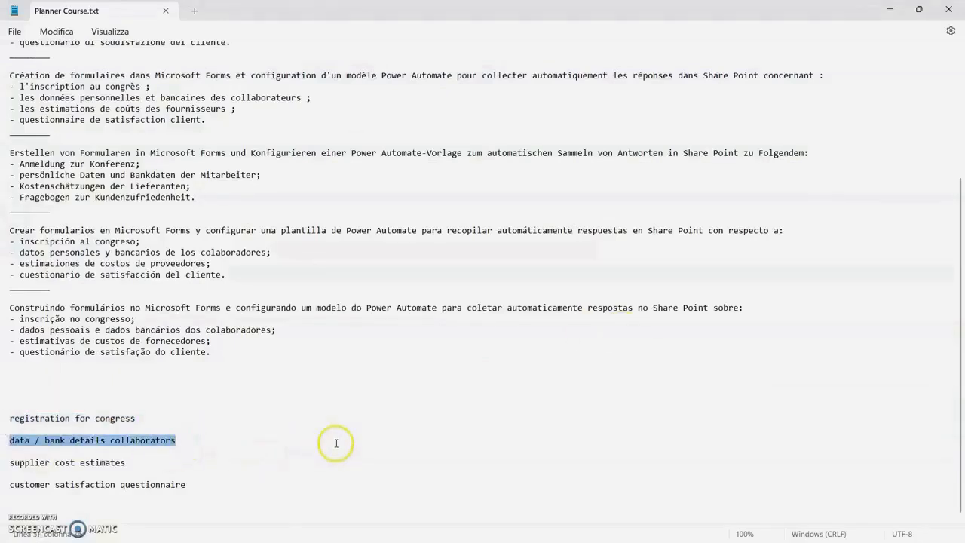
key(alt+Tab)
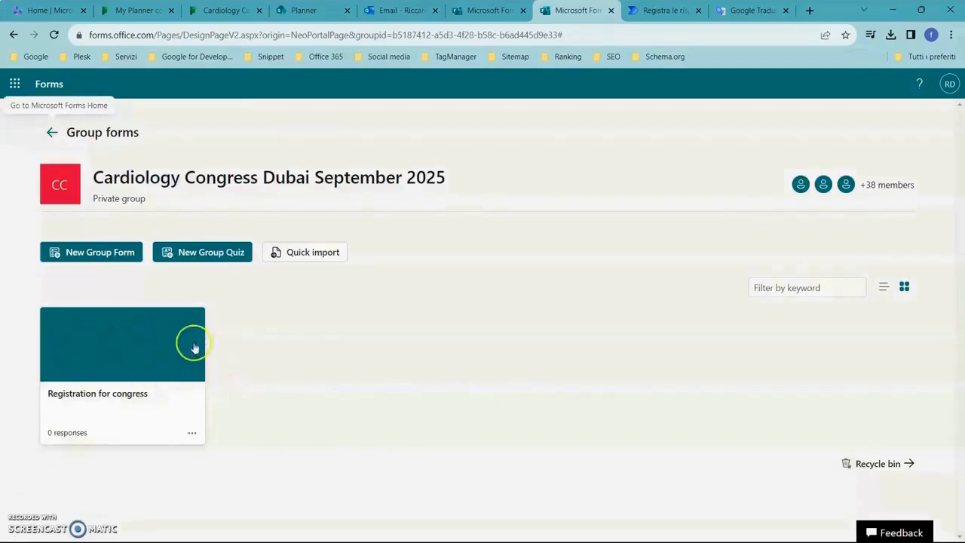
Create a new group form for Cardiology Congress Dubai September 2025 and title it "Data / bank details collaborators".
click(113, 254)
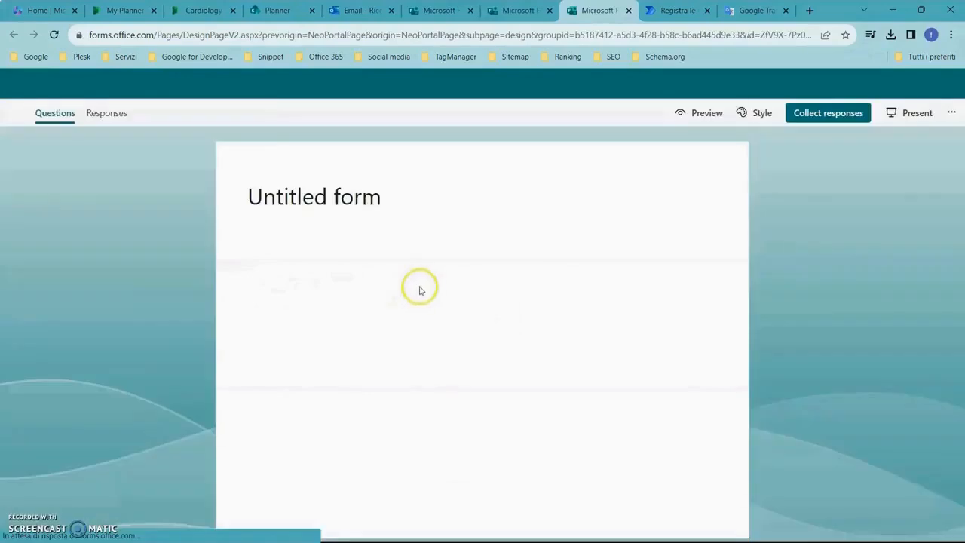
click(351, 201)
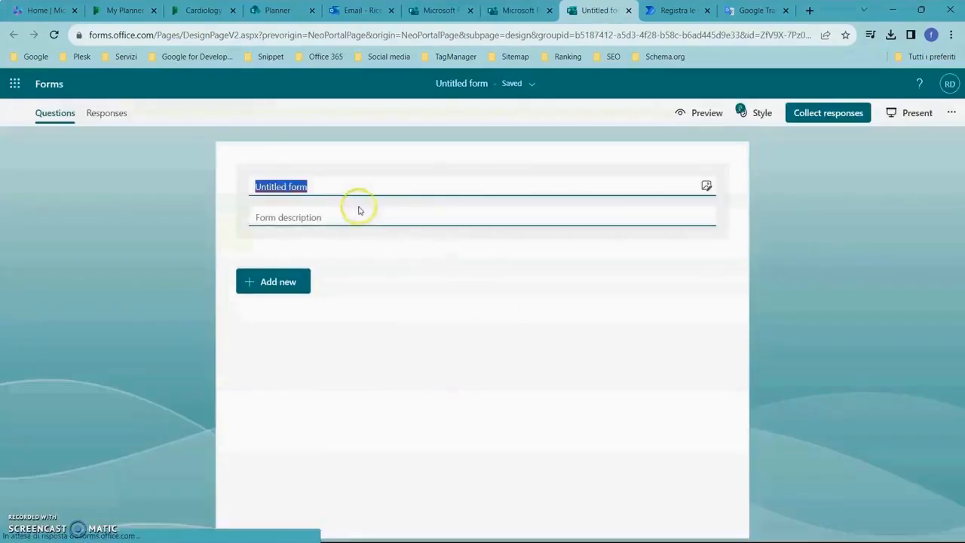
key(ctrl+v)
click(261, 185)
key(BackSpace)
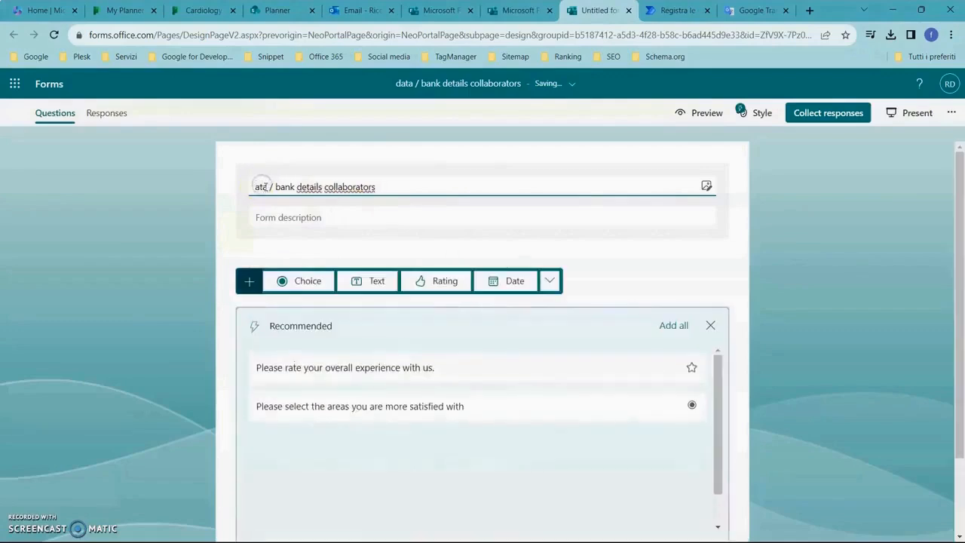
text(D)
Enter "Description" as the description of the Data / bank details collaborators form.
click(294, 218)
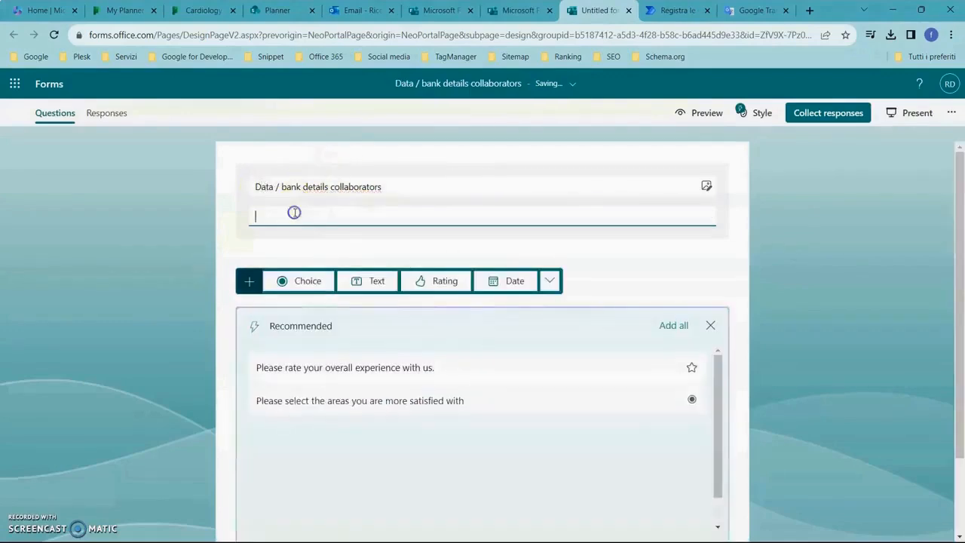
text(Description)
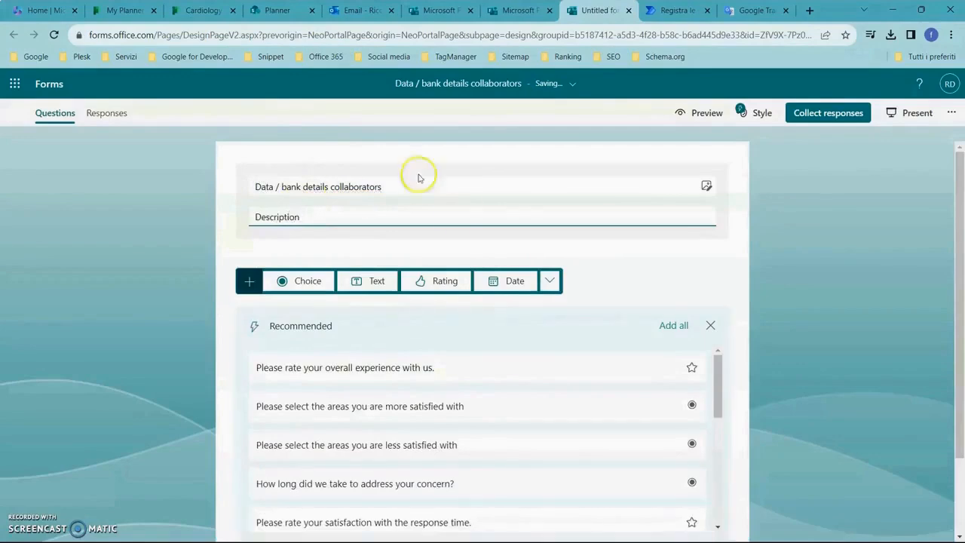
click(864, 217)
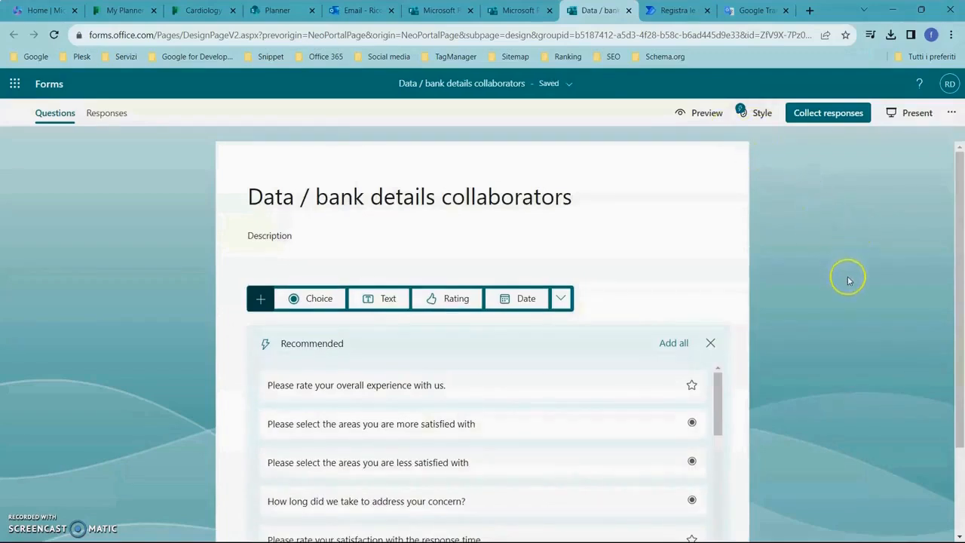
Go back to the congress group's forms page and copy "supplier cost estimates" from Planner Course.txt.
click(535, 84)
click(478, 188)
key(alt+Tab)
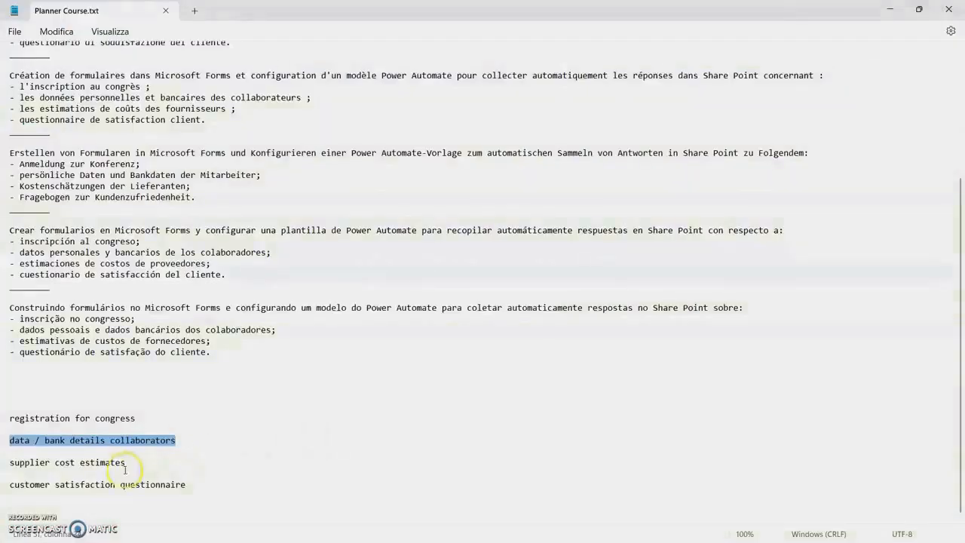
drag(127, 463, 3, 463)
key(ctrl+c)
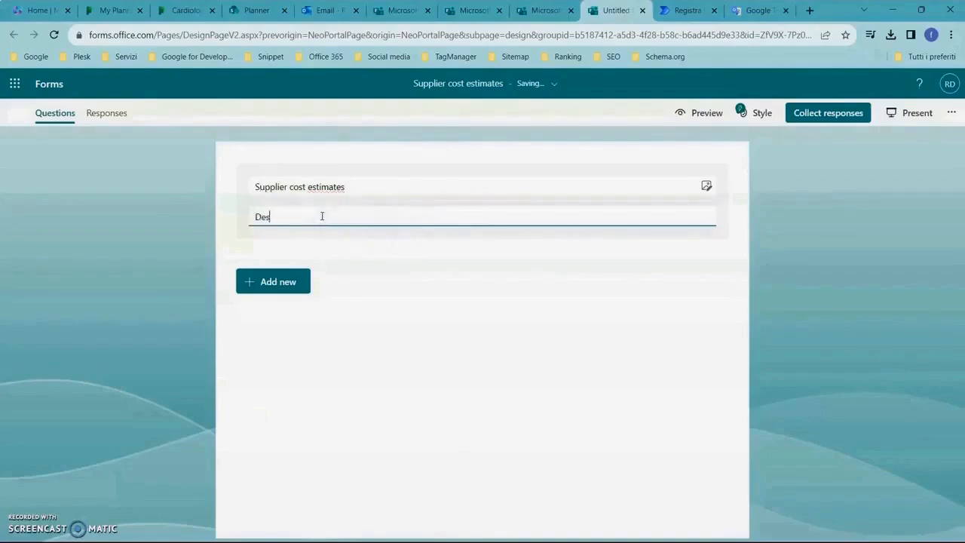
Create a new group form titled "Supplier cost estimates" with the description "Description".
key(BackSpace)
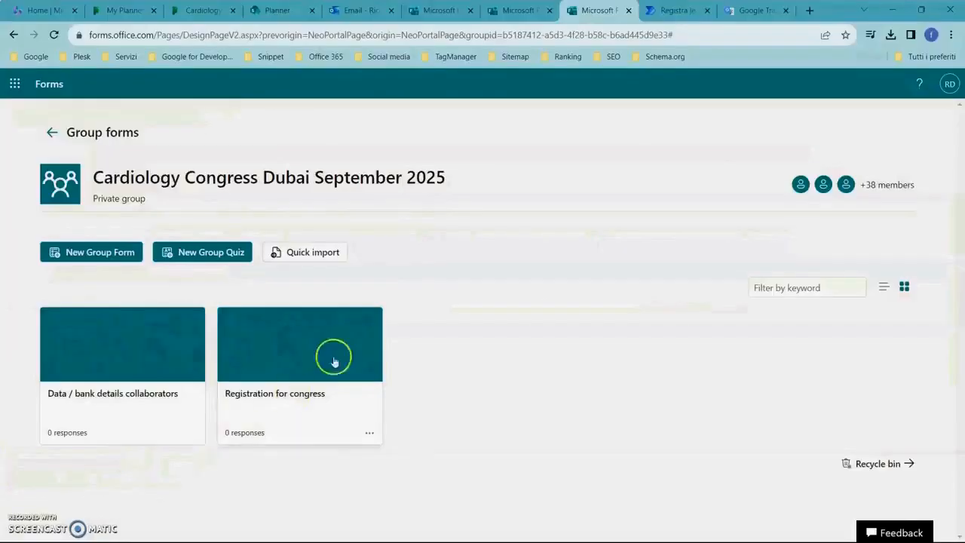
click(120, 252)
click(409, 189)
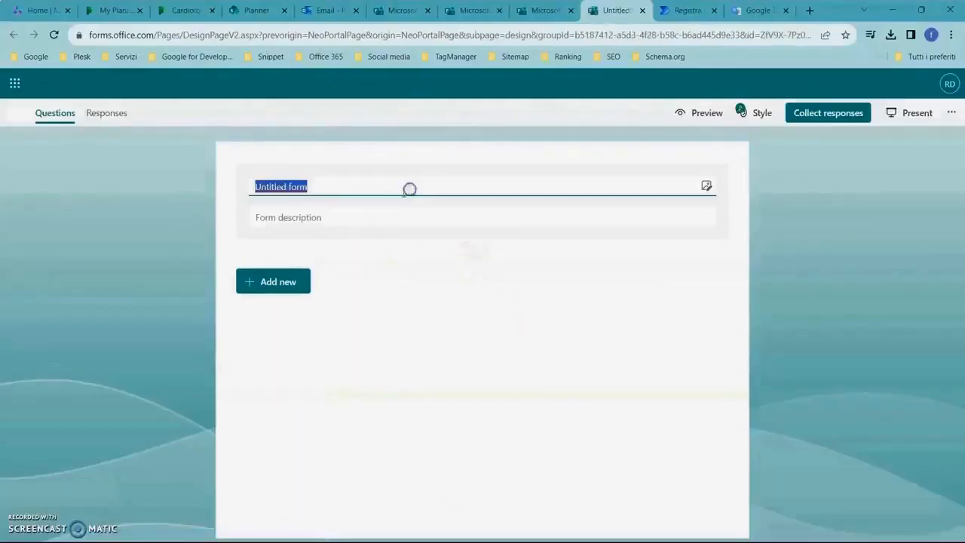
key(ctrl+v)
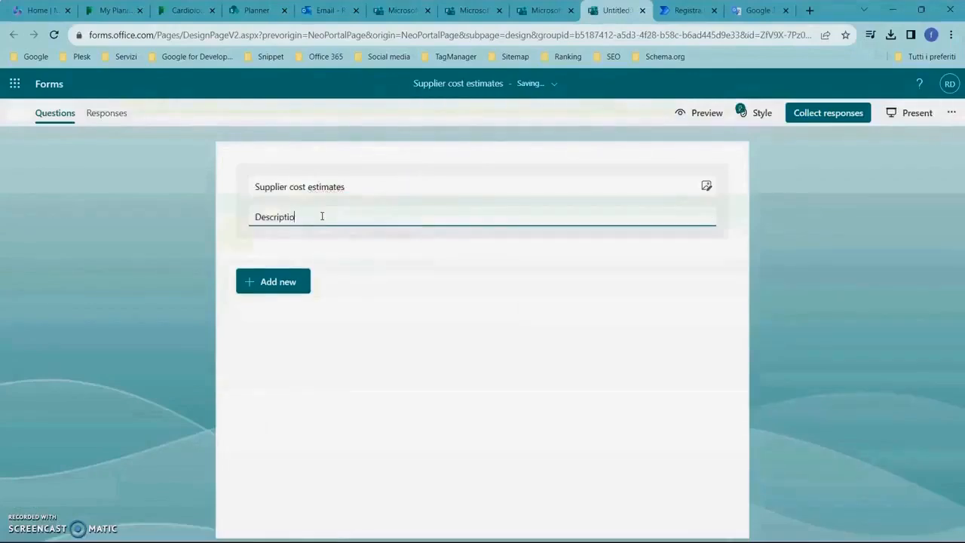
text(n)
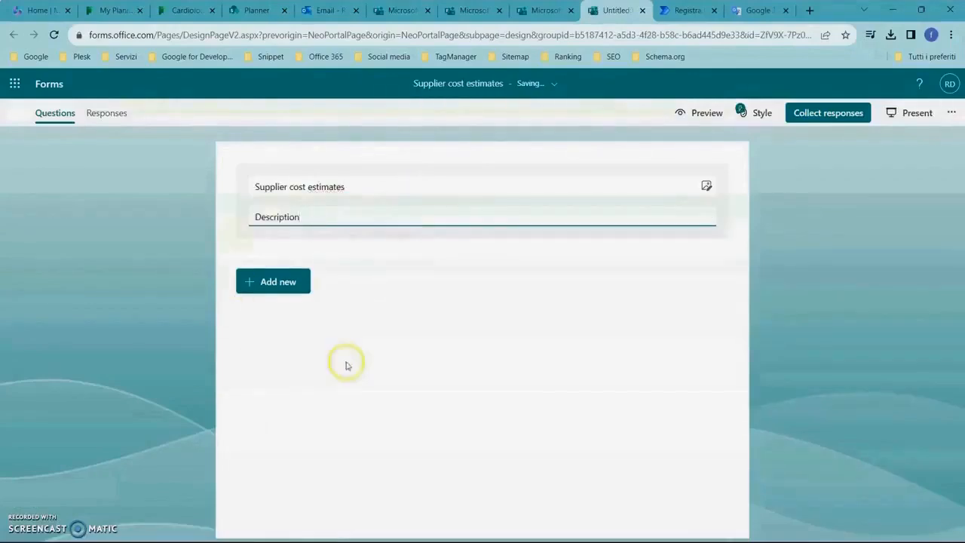
click(808, 318)
Reopen the congress group's forms page and copy "customer satisfaction questionnaire" from Planner Course.txt.
click(480, 85)
click(483, 186)
key(alt+Tab)
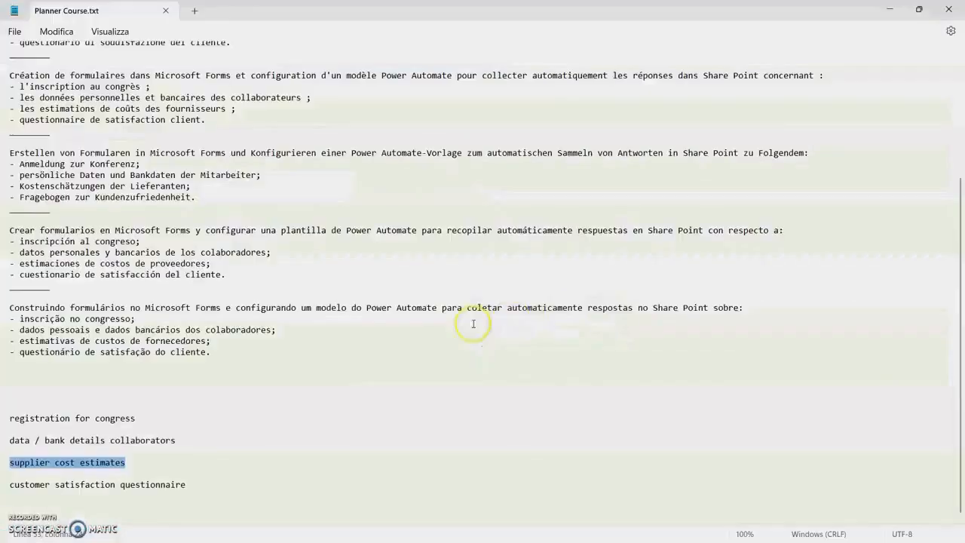
drag(186, 485, 10, 485)
key(ctrl+c)
key(alt+Tab)
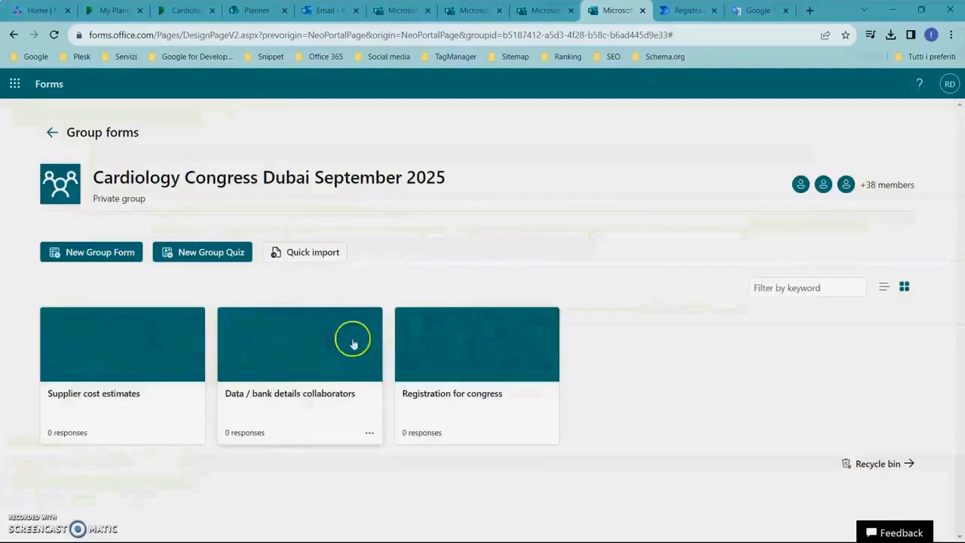
Create a new group form for Cardiology Congress Dubai September 2025 and title it "Customer satisfaction questionnaire".
click(111, 257)
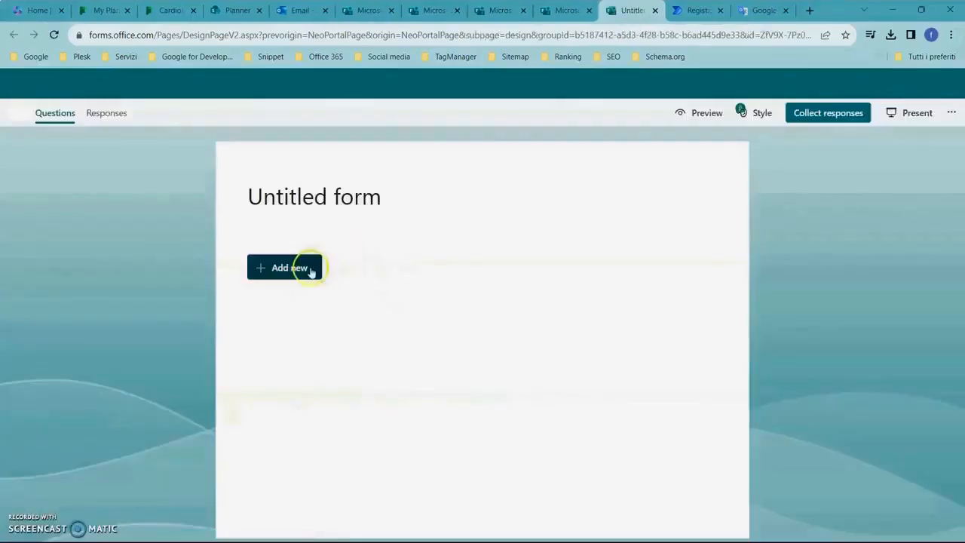
click(345, 194)
key(ctrl+v)
click(261, 186)
key(BackSpace)
text(C)
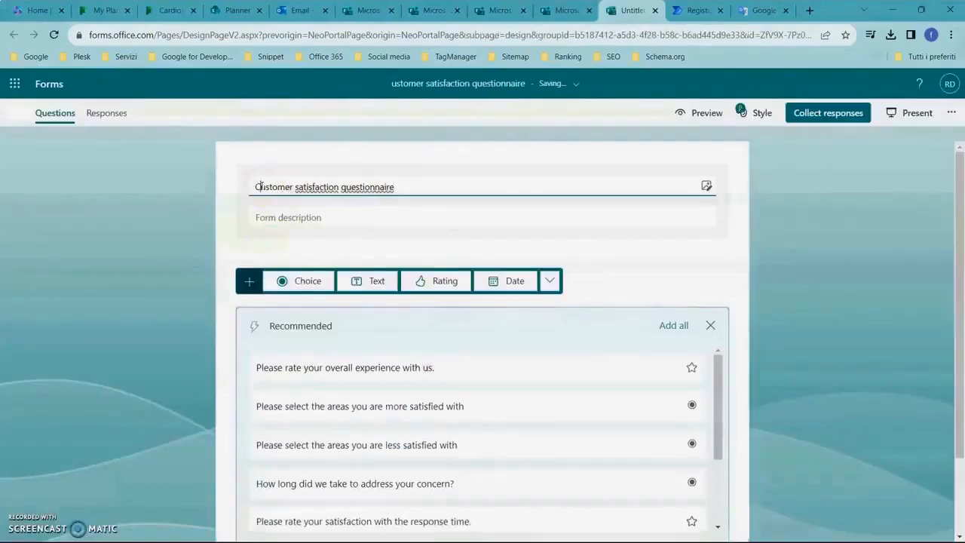
Enter "Description" as the description of the Customer satisfaction questionnaire form.
click(311, 219)
text(Description)
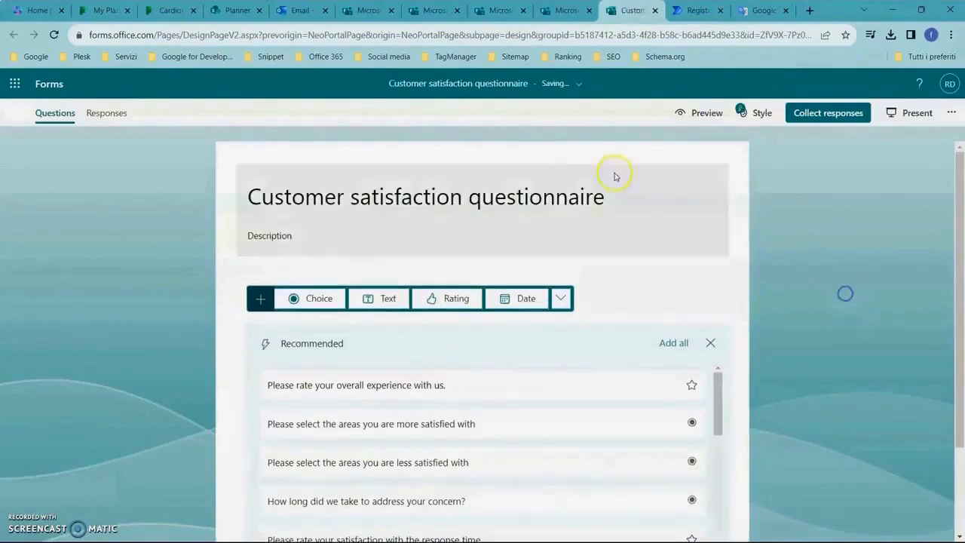
click(580, 83)
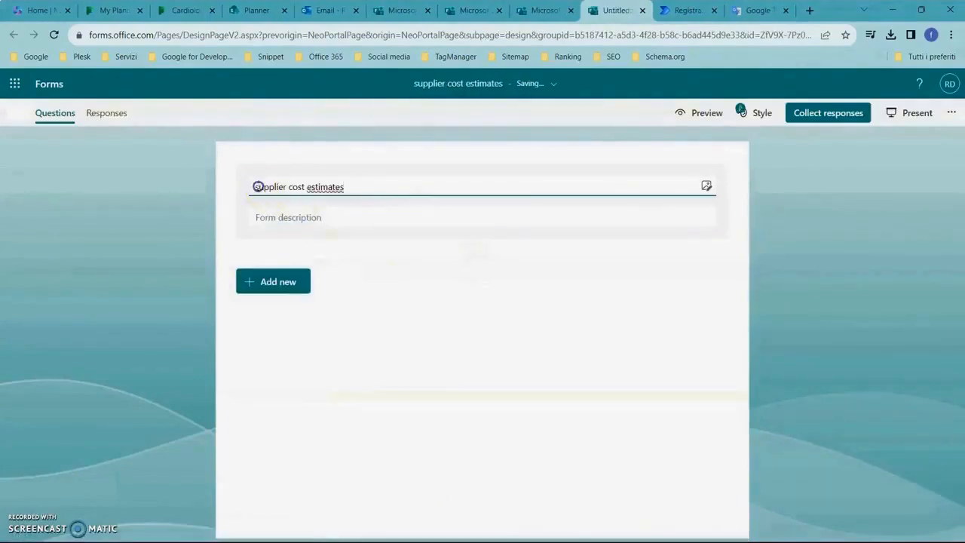
text(S)
click(322, 217)
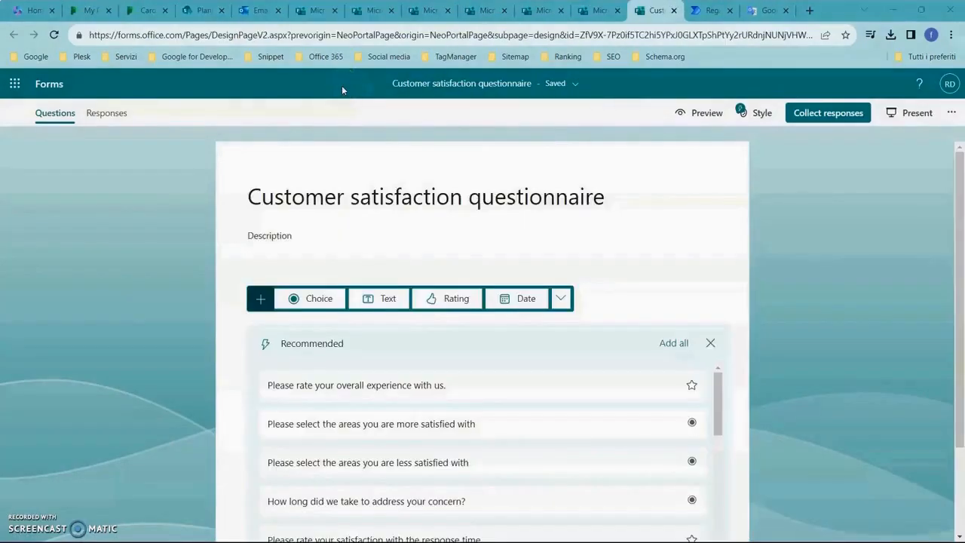
In Planner, open the Forms data in Sharepoint task and paste the form's link beneath "customer satisfaction questionnaire" in the English notes.
click(154, 10)
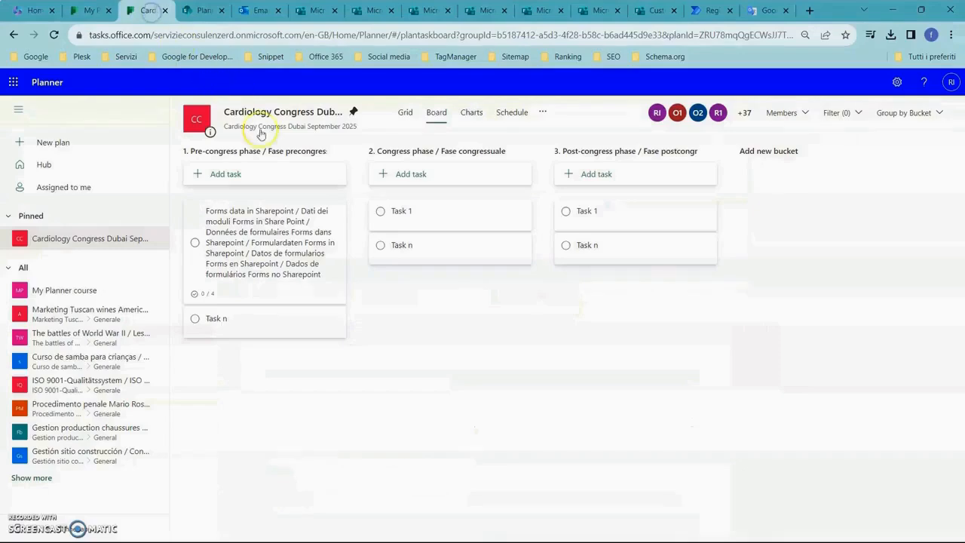
click(283, 251)
scroll(400, 291, down, 3)
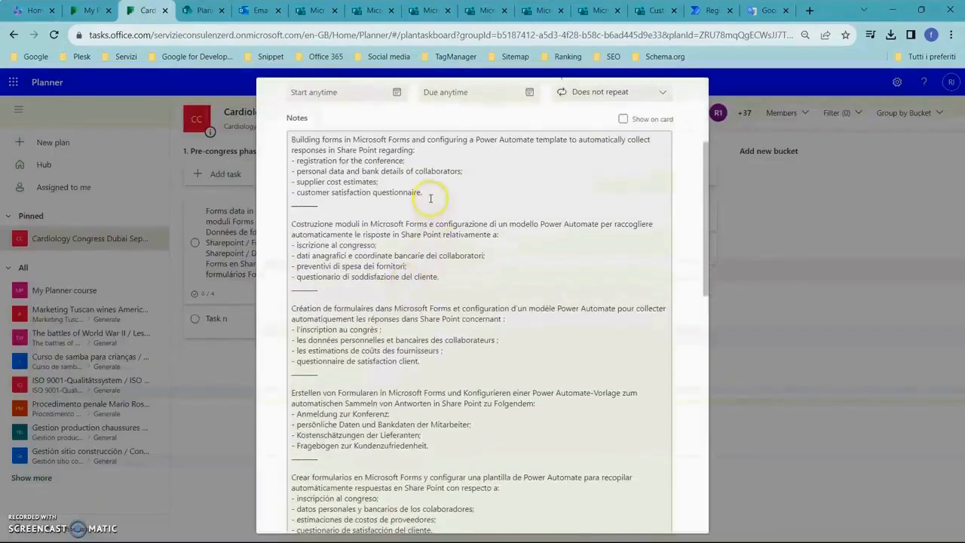
click(431, 197)
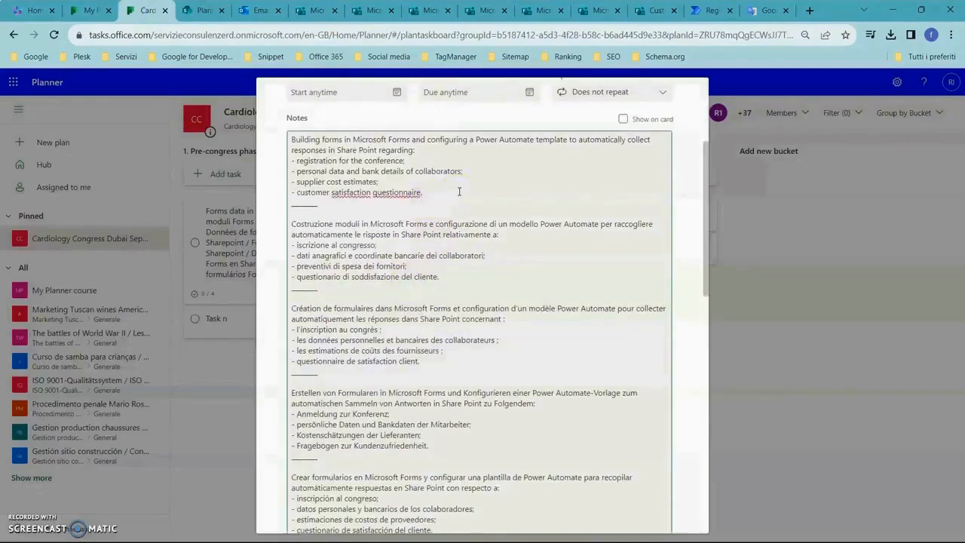
key(Return)
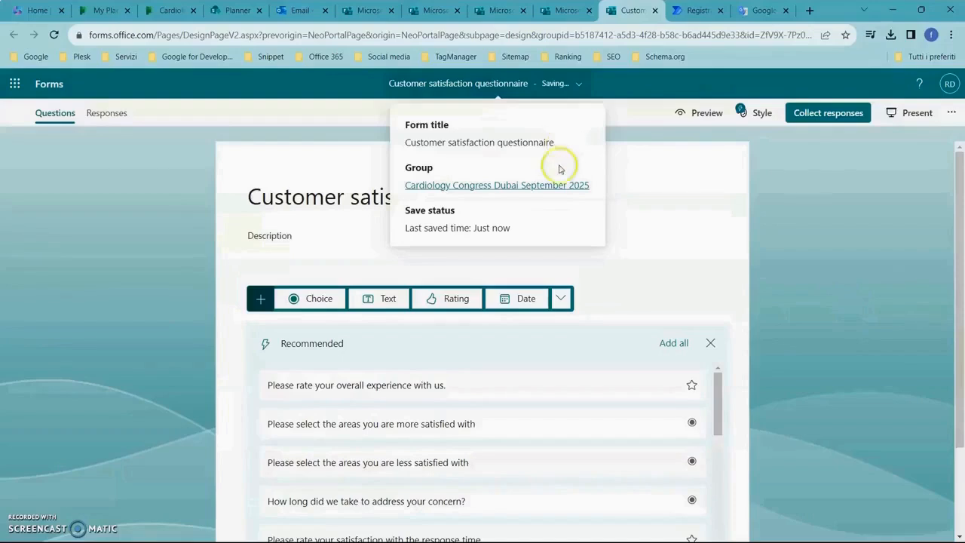
Open the Customer satisfaction questionnaire form from the congress group's forms page in Microsoft Forms and copy its web address.
click(543, 188)
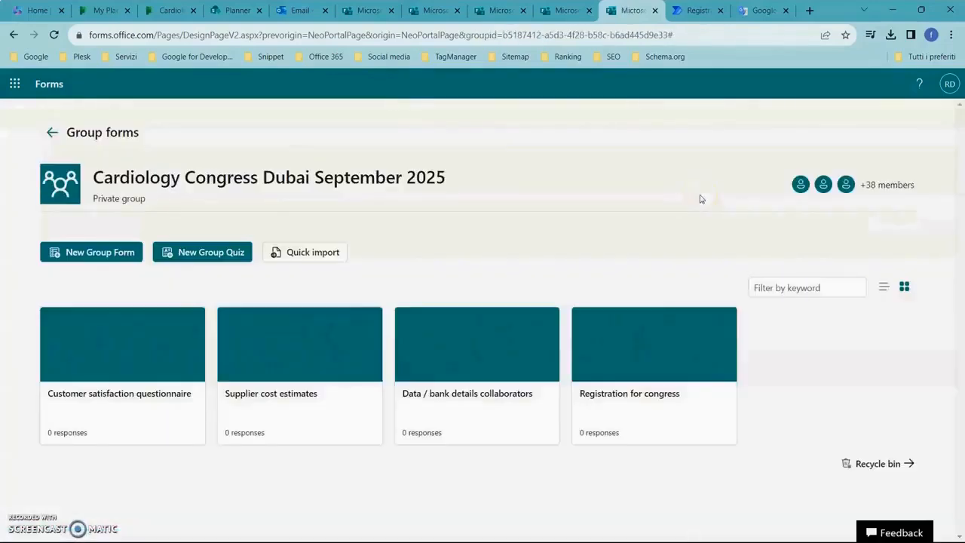
click(683, 352)
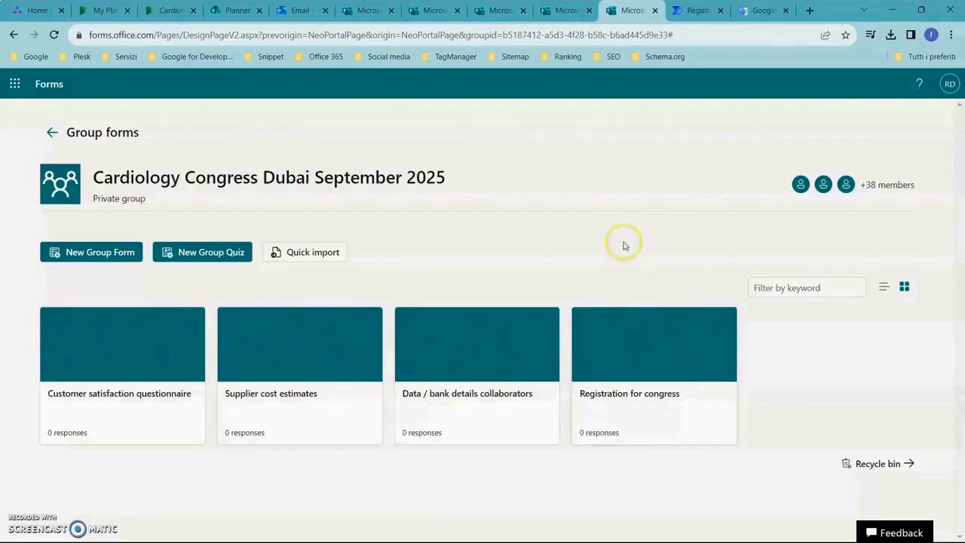
click(94, 459)
click(114, 400)
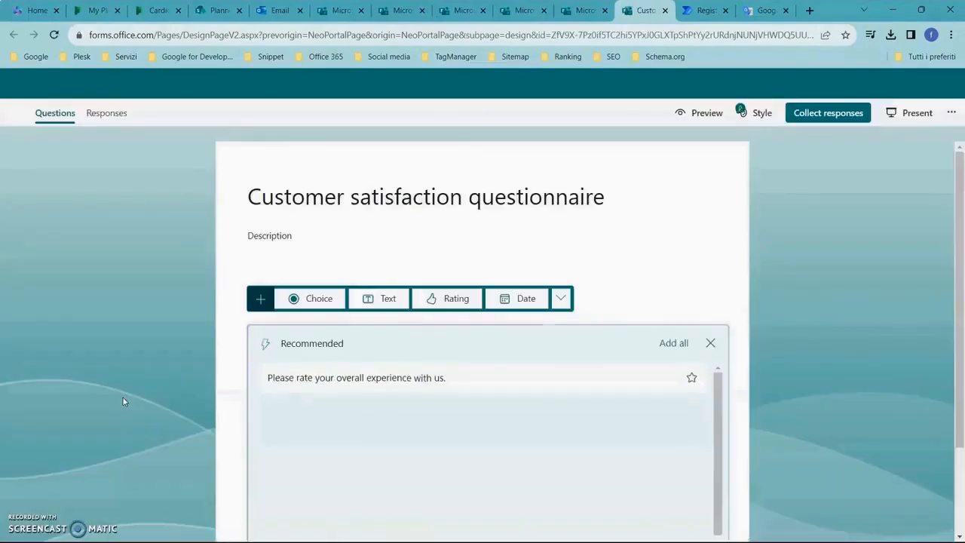
click(339, 401)
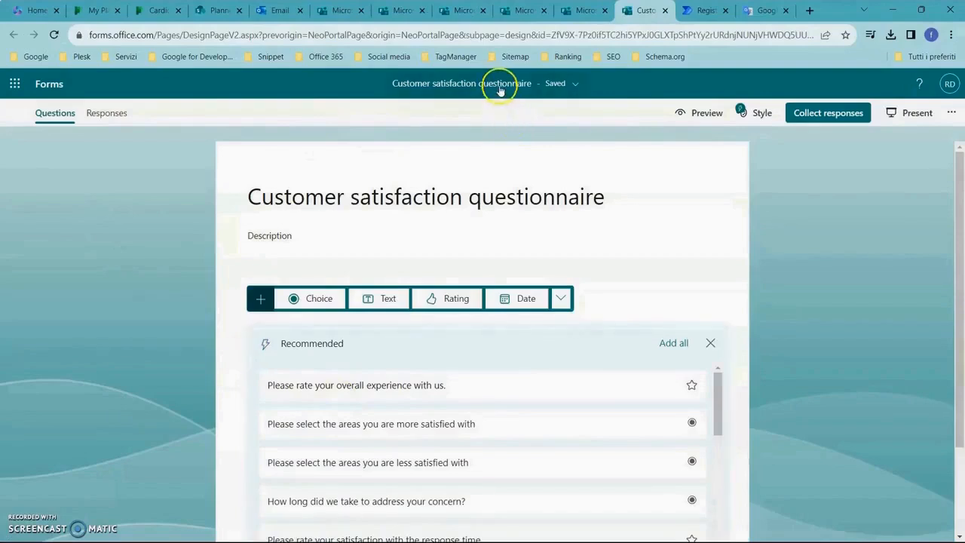
click(544, 36)
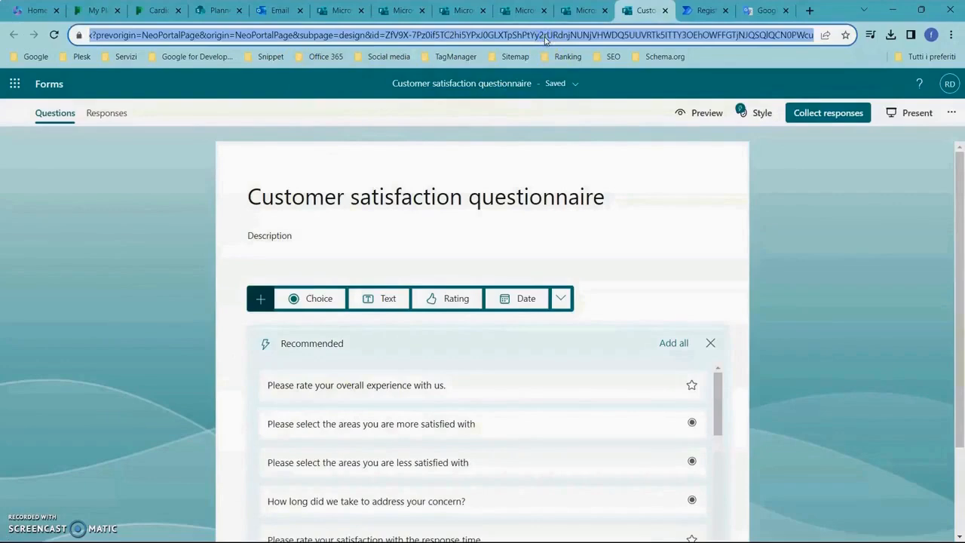
click(343, 89)
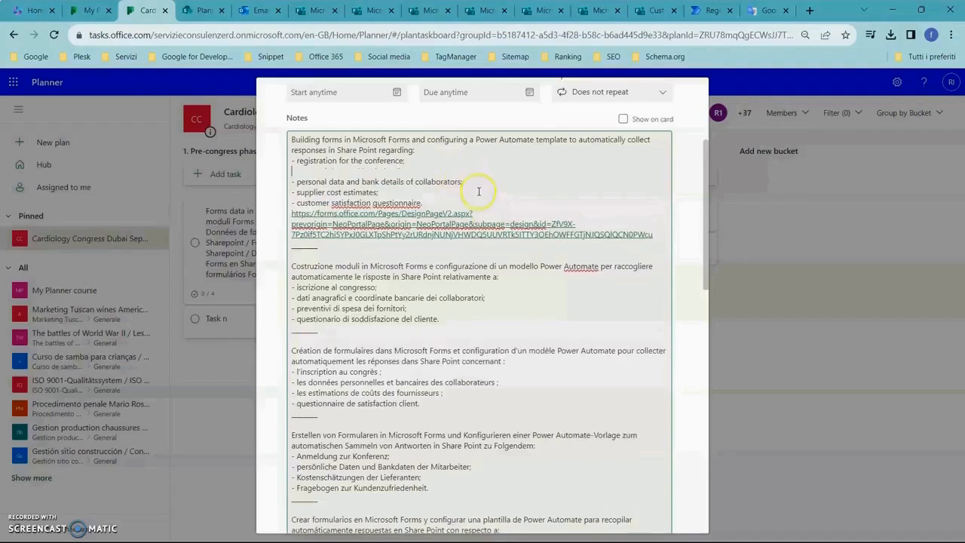
In the task's English notes, insert blank lines after the collaborators item, the supplier cost estimates item and the introductory sentence.
click(477, 182)
key(Return)
click(402, 202)
key(Return)
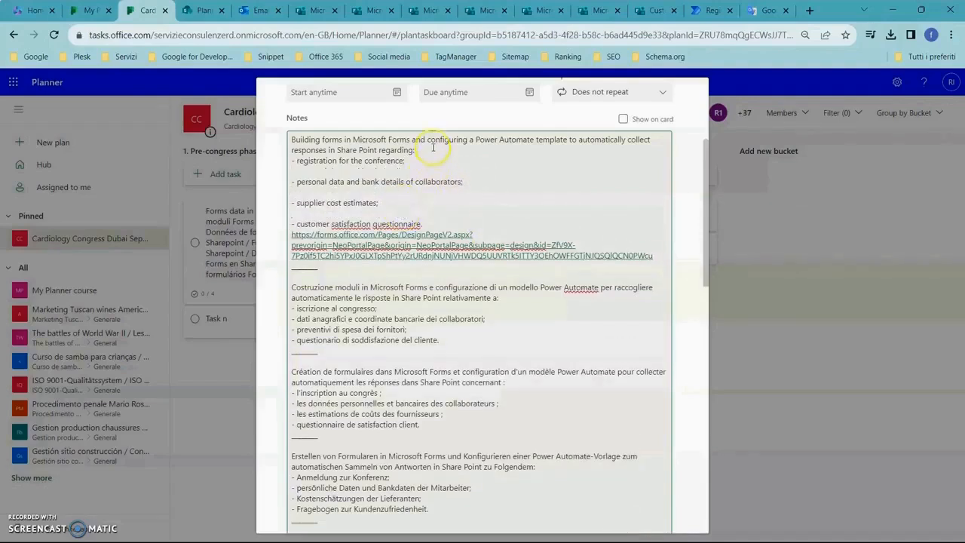
click(433, 147)
key(Return)
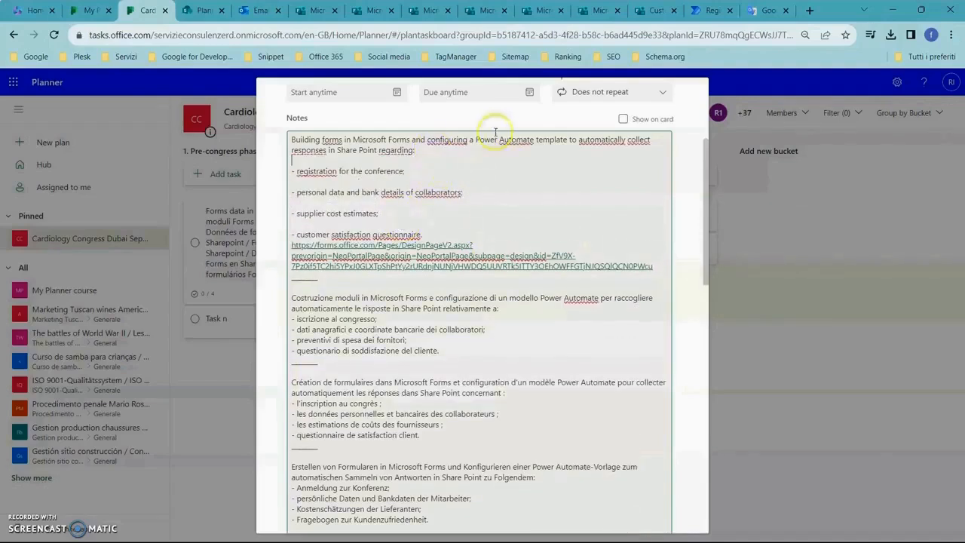
Switch to Microsoft Forms, open the Supplier cost estimates form from the congress group's forms page and copy its web address.
click(652, 9)
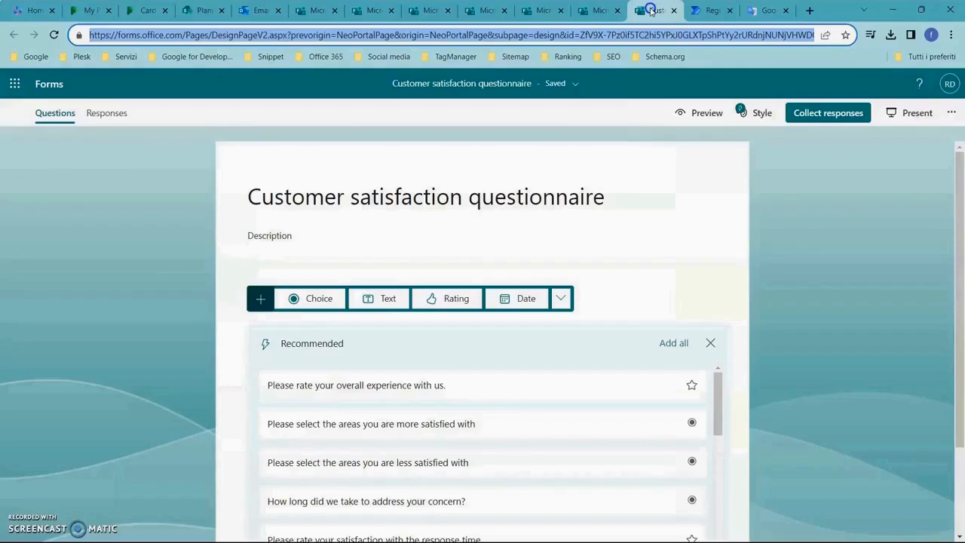
click(500, 87)
click(503, 186)
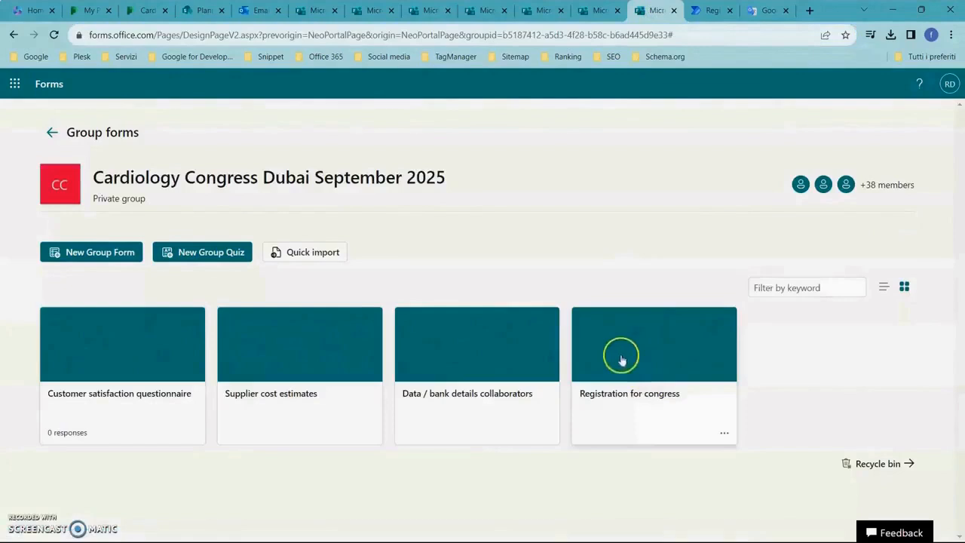
click(293, 397)
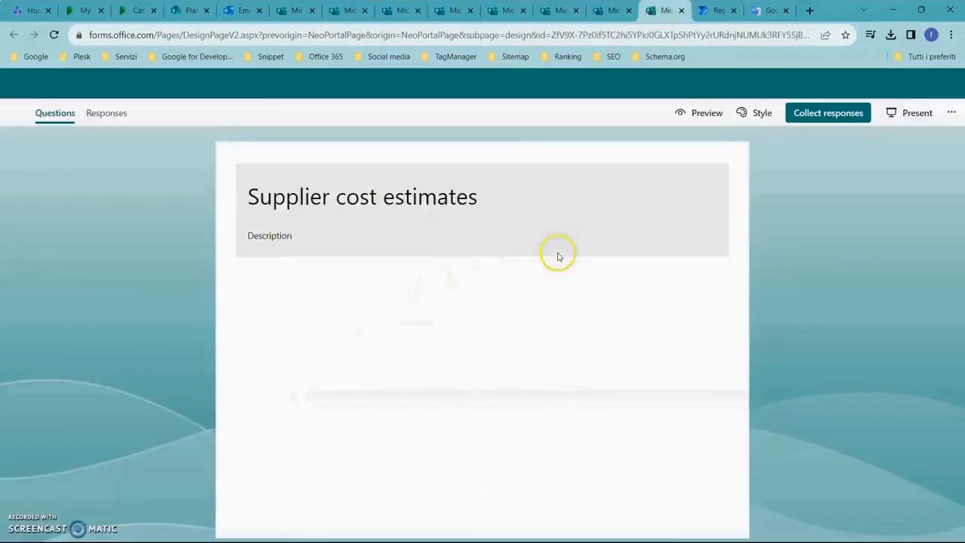
click(573, 35)
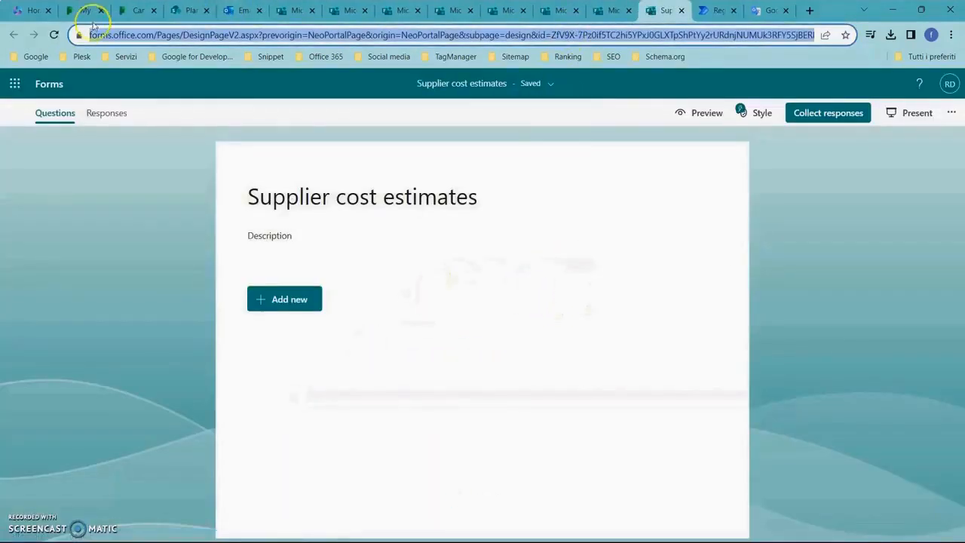
In the Planner task's English notes, paste the copied form link on a new line beneath "supplier cost estimates".
click(136, 11)
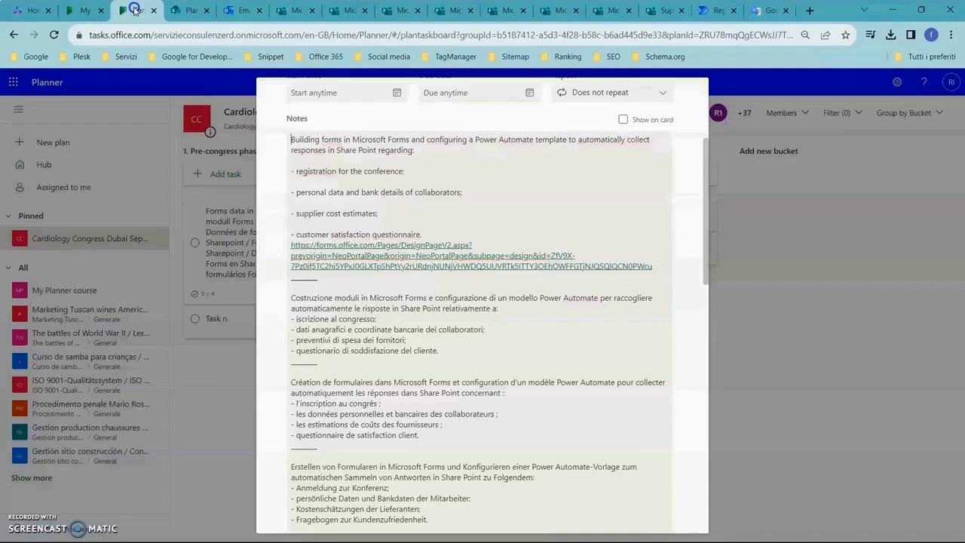
click(385, 218)
key(Return)
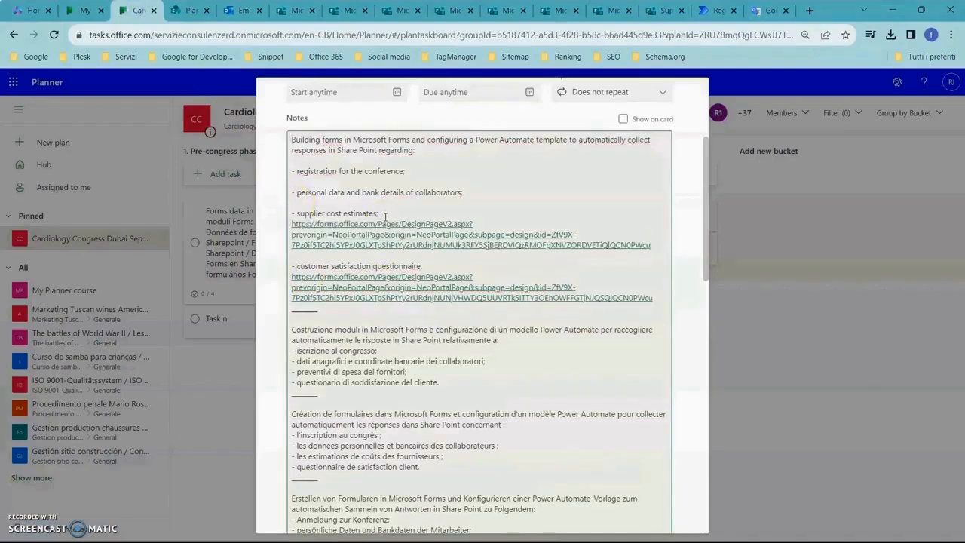
Return to Microsoft Forms, open the Data / bank details collaborators form from the congress group's forms page and copy its web address.
click(663, 10)
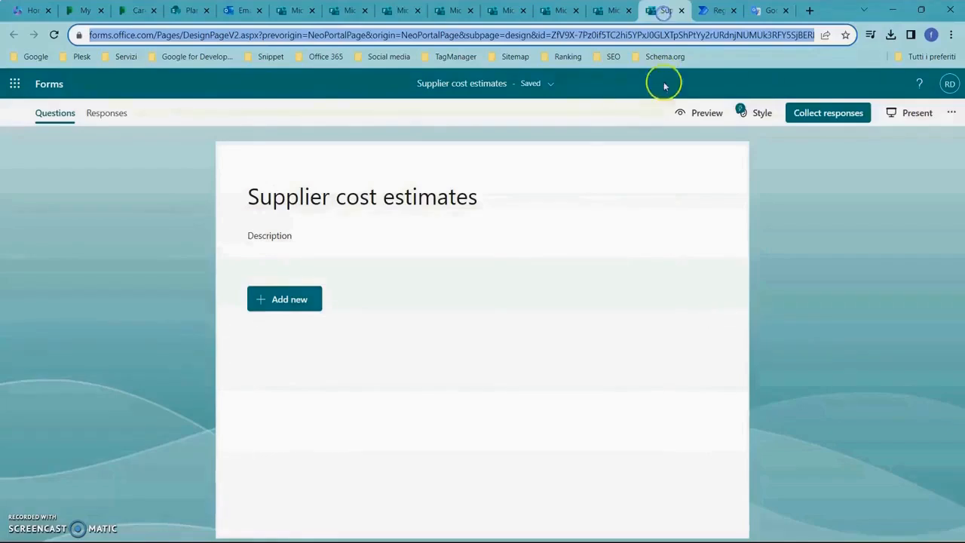
click(492, 86)
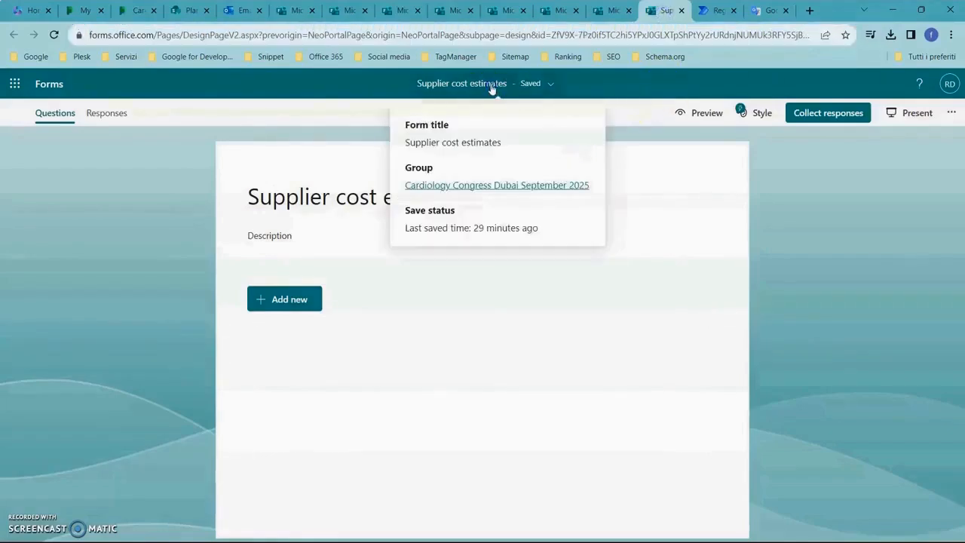
click(485, 185)
click(538, 265)
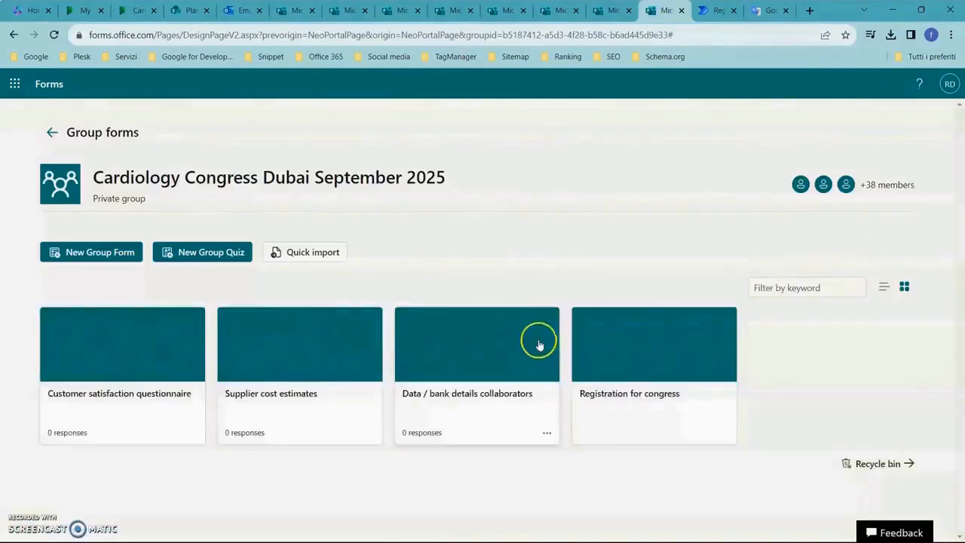
click(481, 398)
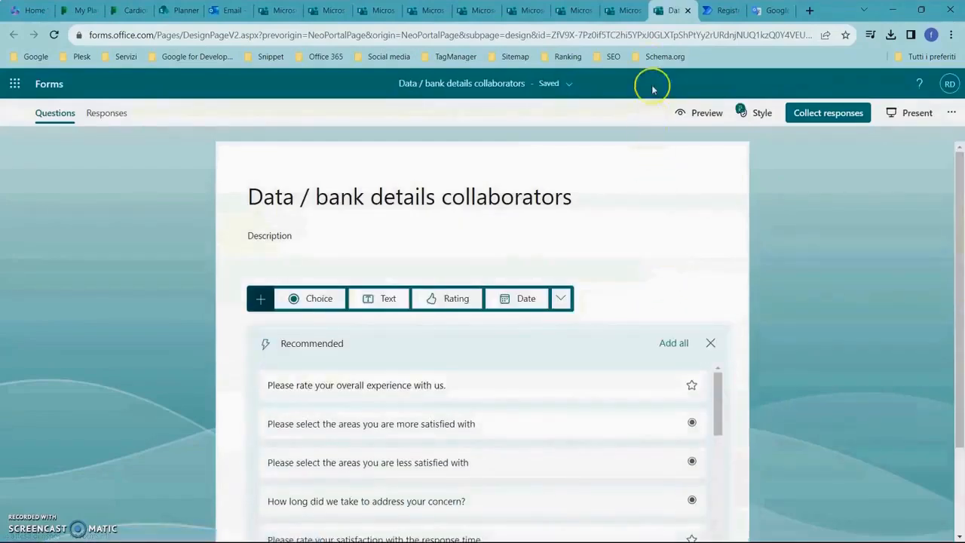
click(642, 34)
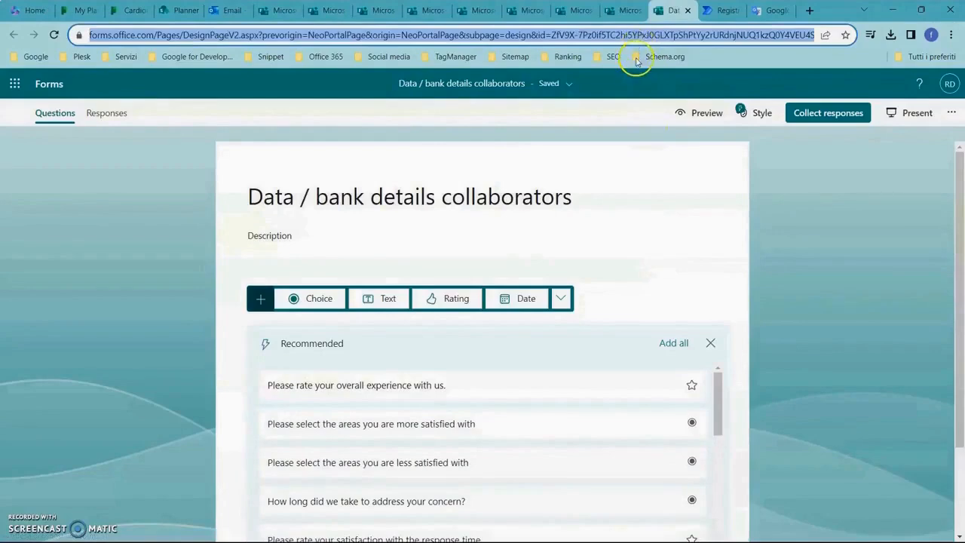
In the Planner task's English notes, paste the form link on a new line beneath "personal data and bank details of collaborators".
click(134, 10)
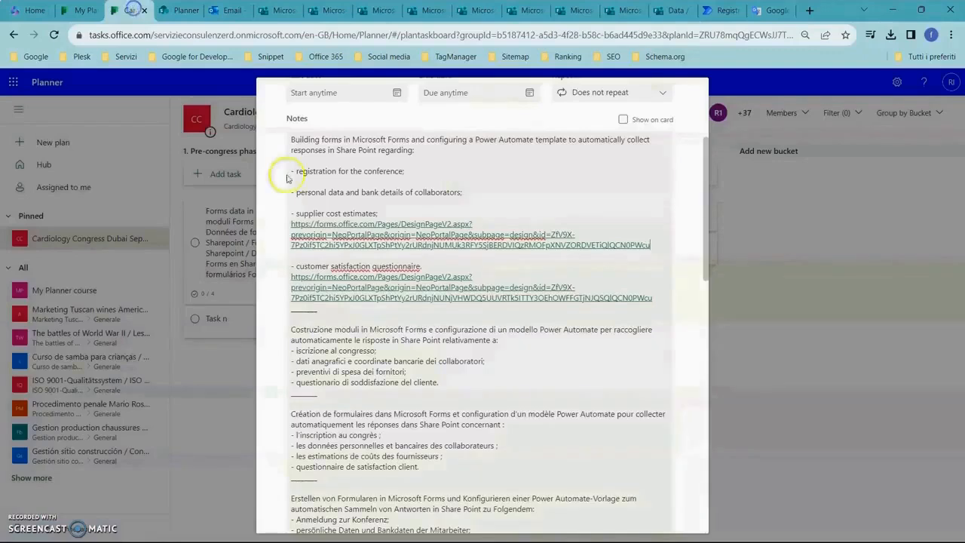
click(468, 190)
key(Return)
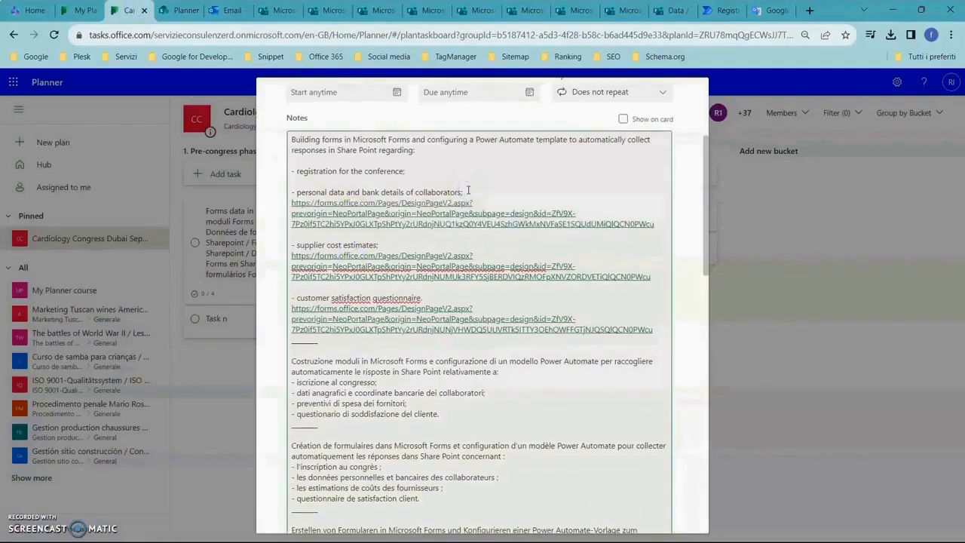
Back in Microsoft Forms, open the Registration for congress form from the congress group's forms page and copy its web address.
click(674, 14)
click(500, 83)
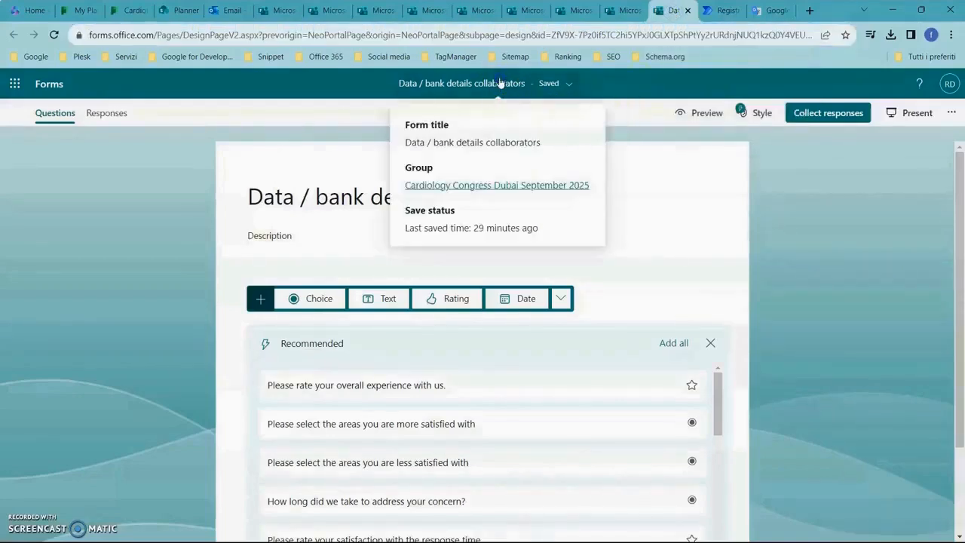
click(521, 184)
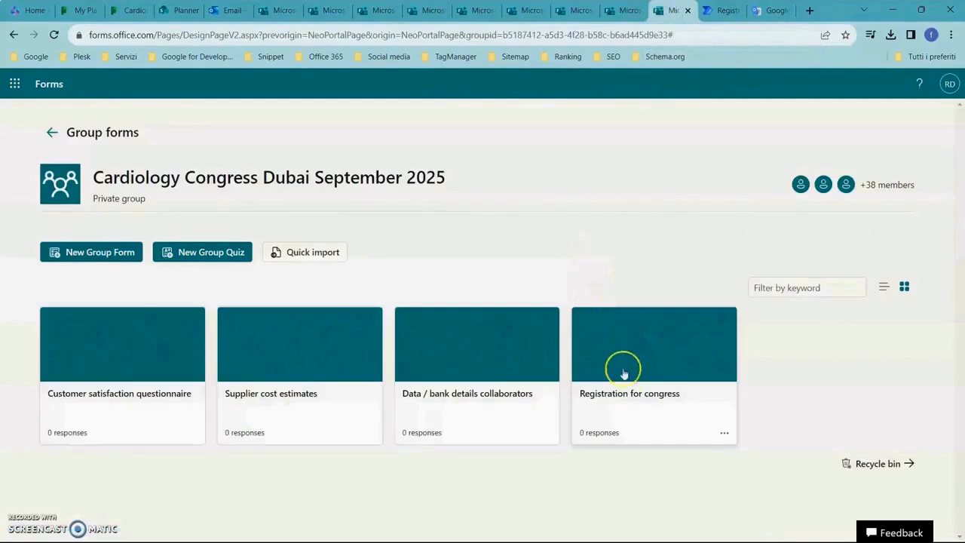
click(632, 396)
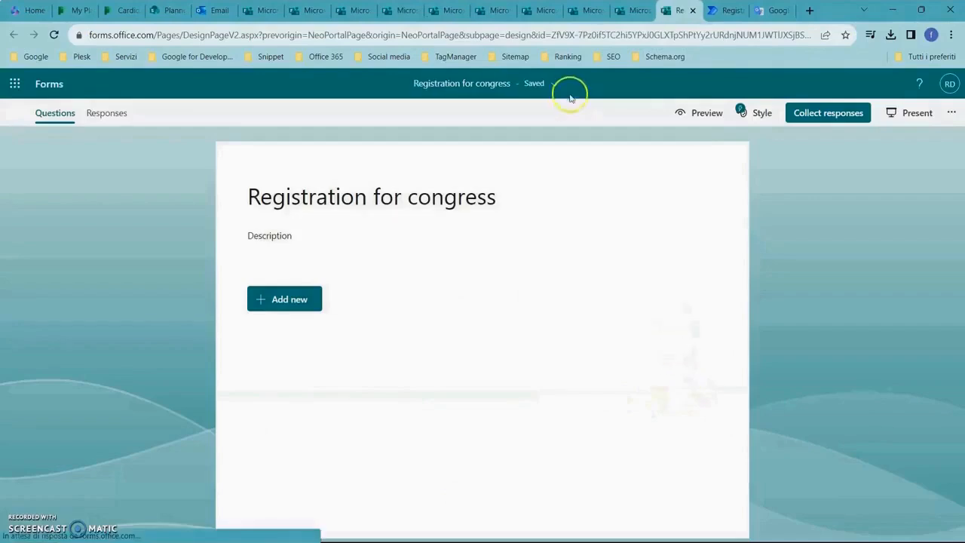
click(495, 37)
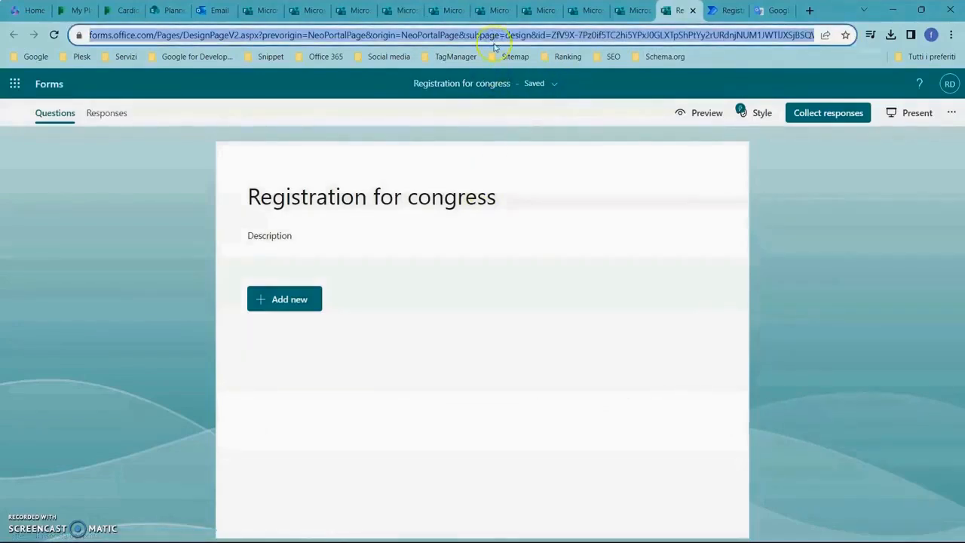
In the Planner task's English notes, paste the form link on a new line beneath "registration for the conference" and close the task.
click(121, 11)
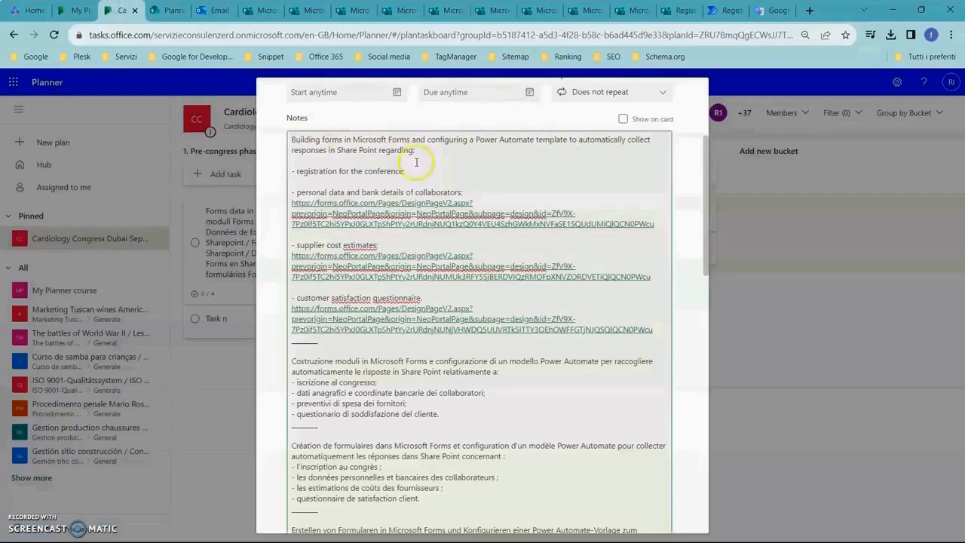
click(416, 164)
key(Return)
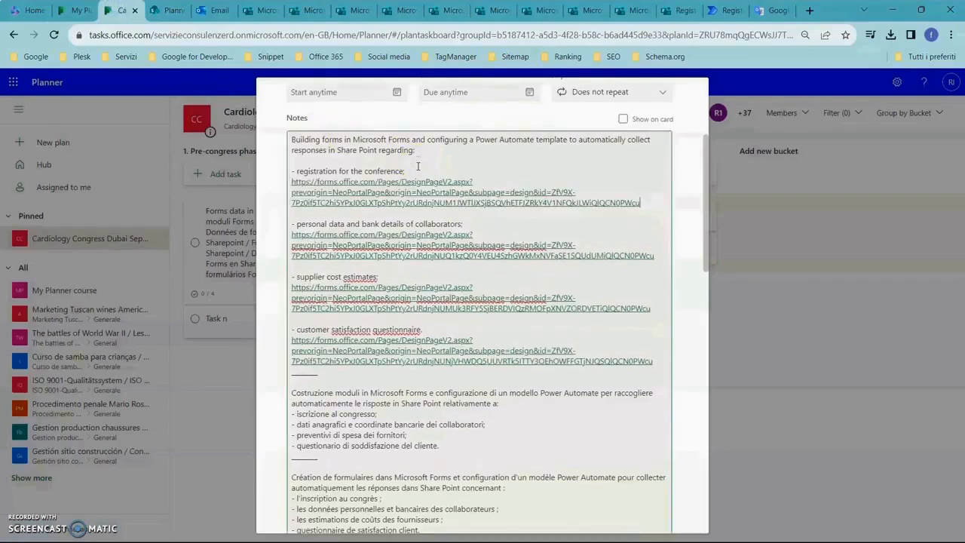
scroll(395, 207, up, 3)
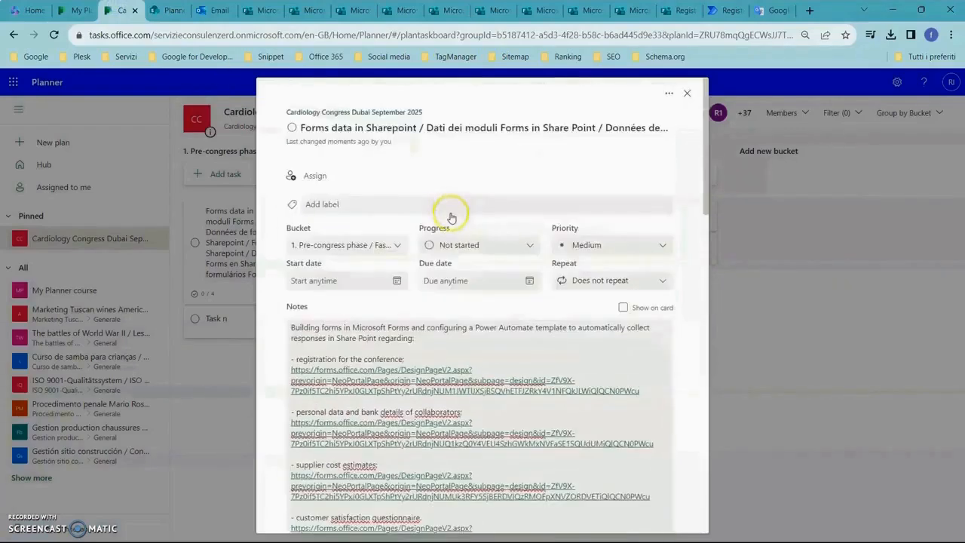
scroll(451, 224, down, 2)
scroll(451, 225, down, 2)
scroll(452, 254, up, 4)
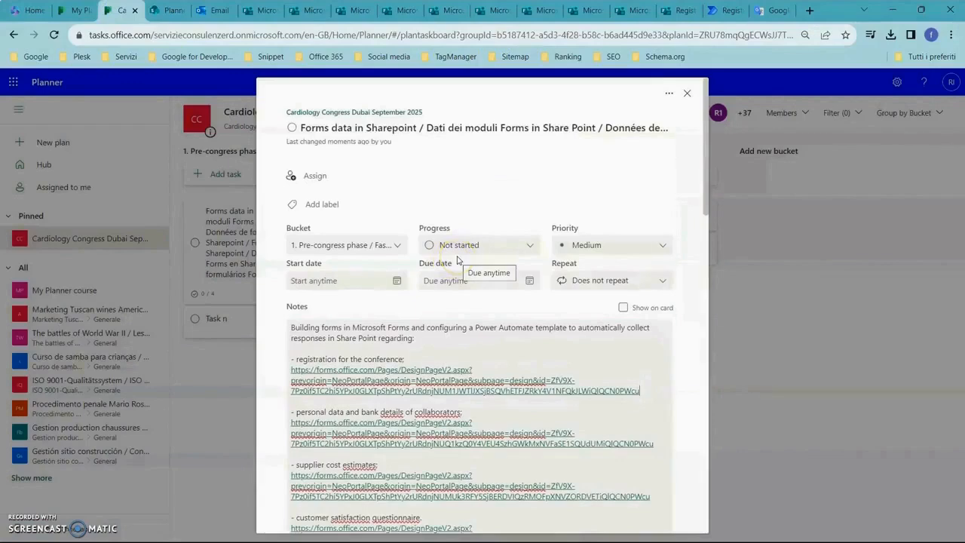
click(690, 94)
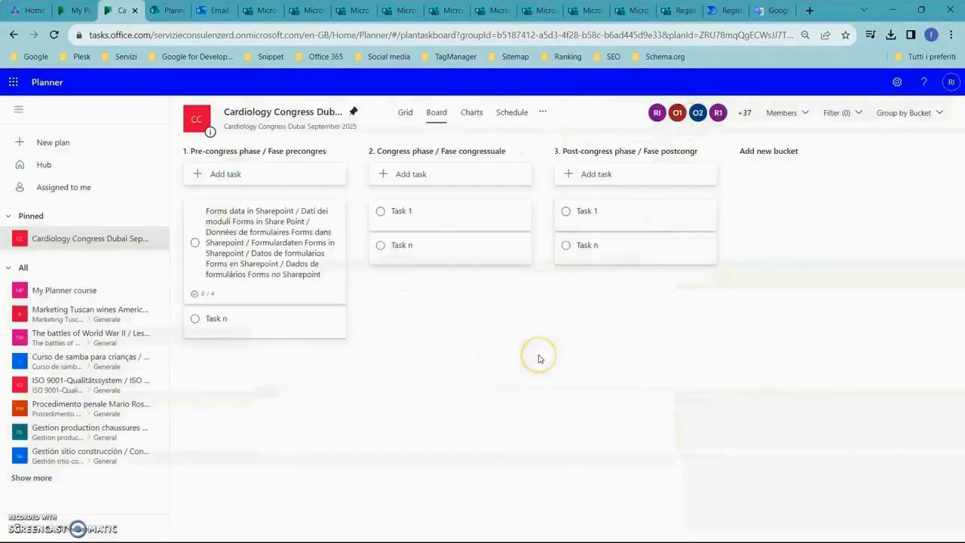